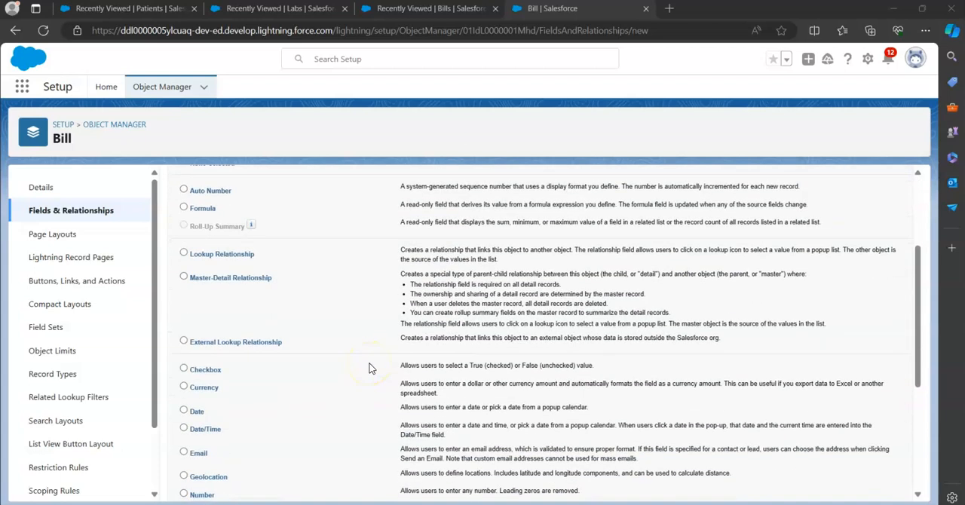
# Choose Currency as the data type for the new custom field on the Bill object and proceed to its details
pyautogui.scroll(-1, 369, 368)
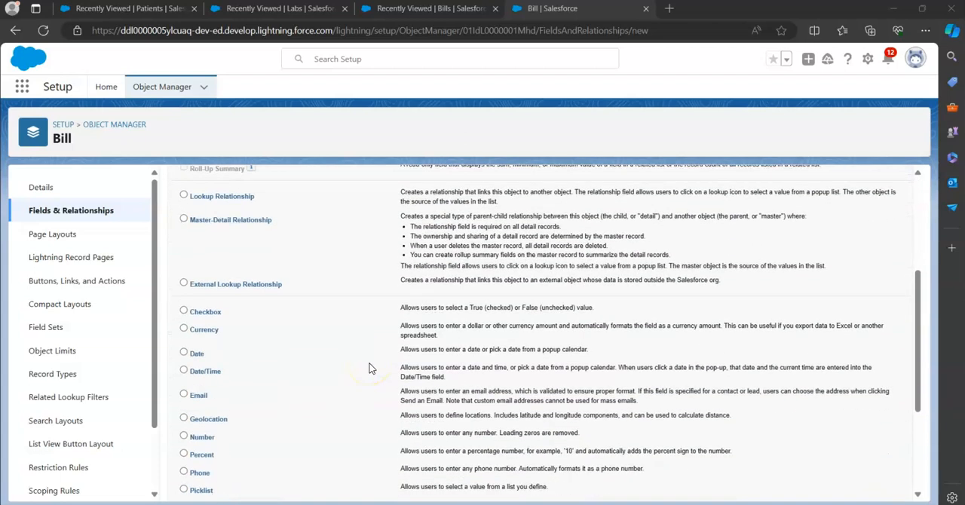
pyautogui.scroll(-3, 370, 368)
pyautogui.scroll(-1, 369, 368)
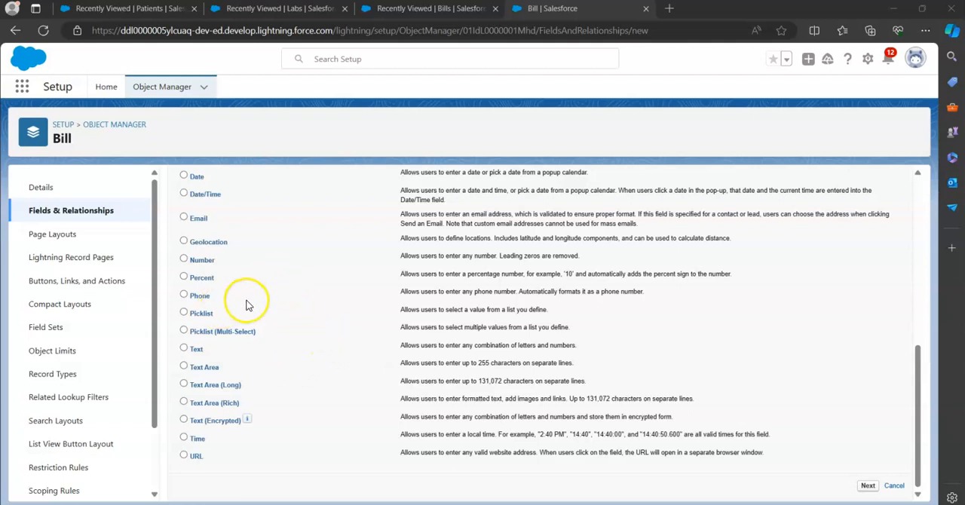
pyautogui.scroll(3, 245, 305)
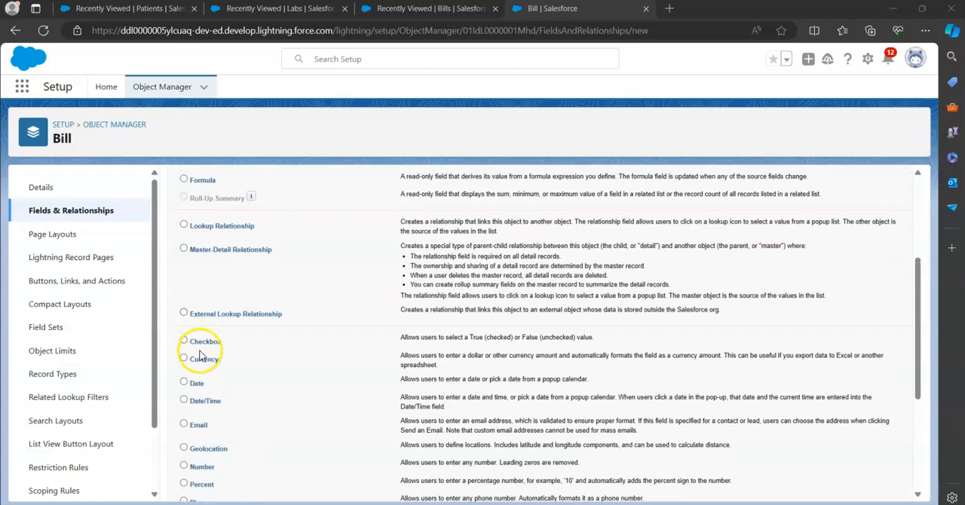
pyautogui.scroll(-3, 375, 480)
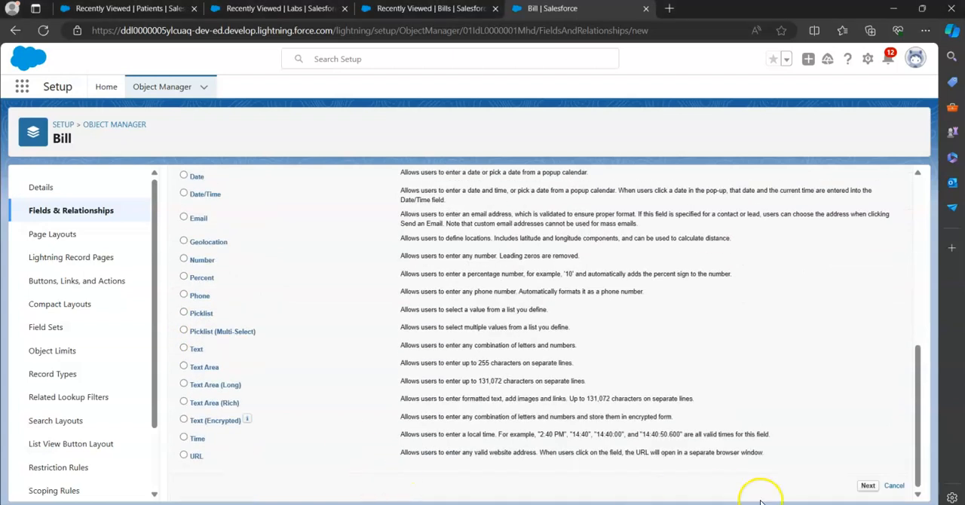
pyautogui.click(867, 487)
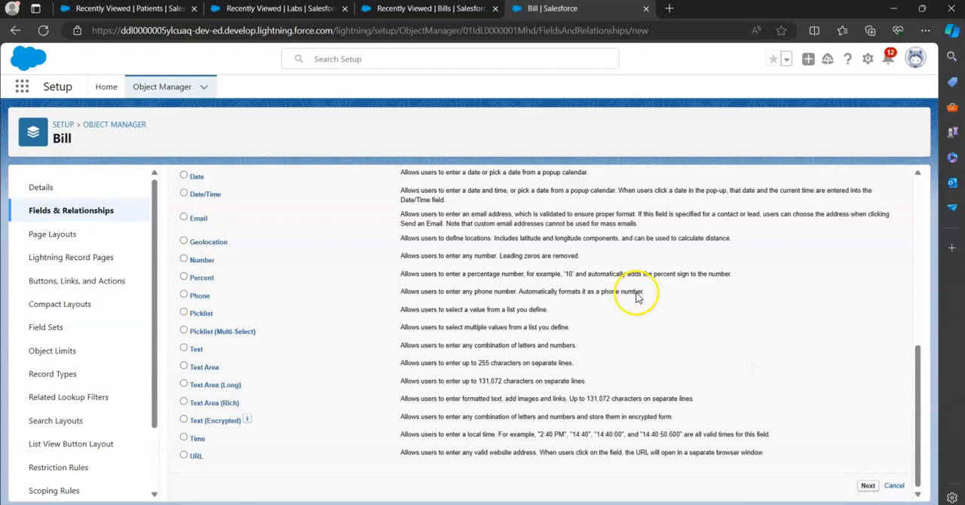
# Label the currency field "Nurse Charge" with the field name Nurse_Charge, and continue to field-level security
pyautogui.click(351, 269)
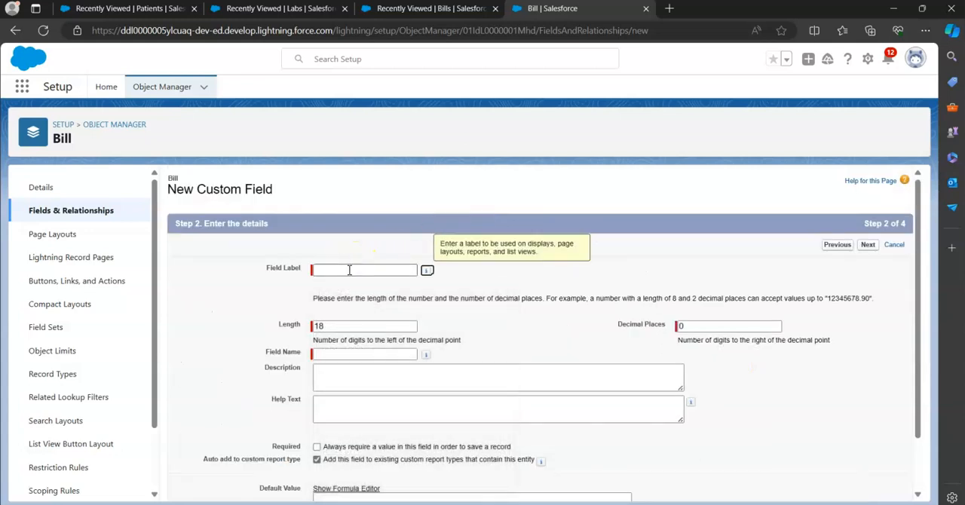
pyautogui.click(349, 270)
pyautogui.write('Nurse Charge')
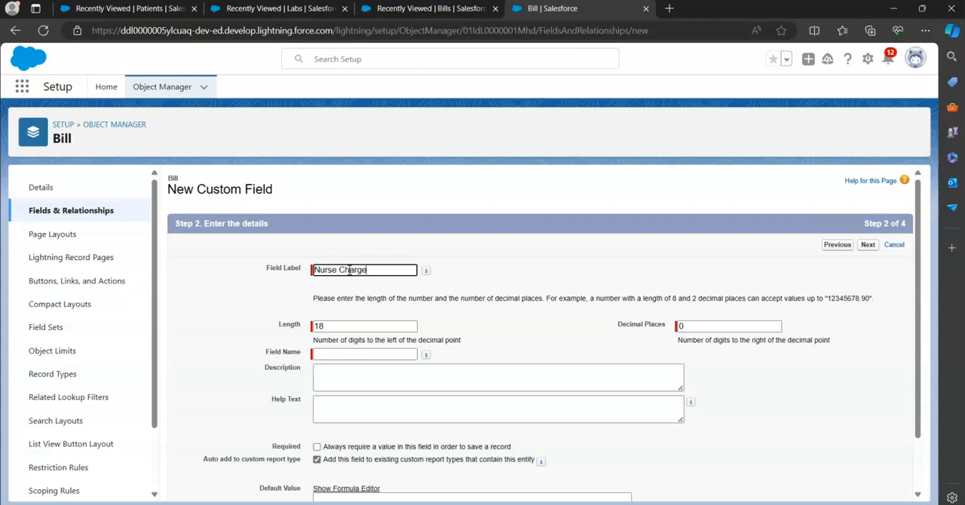
pyautogui.press('Tab')
pyautogui.press('Tab')
pyautogui.press('Tab')
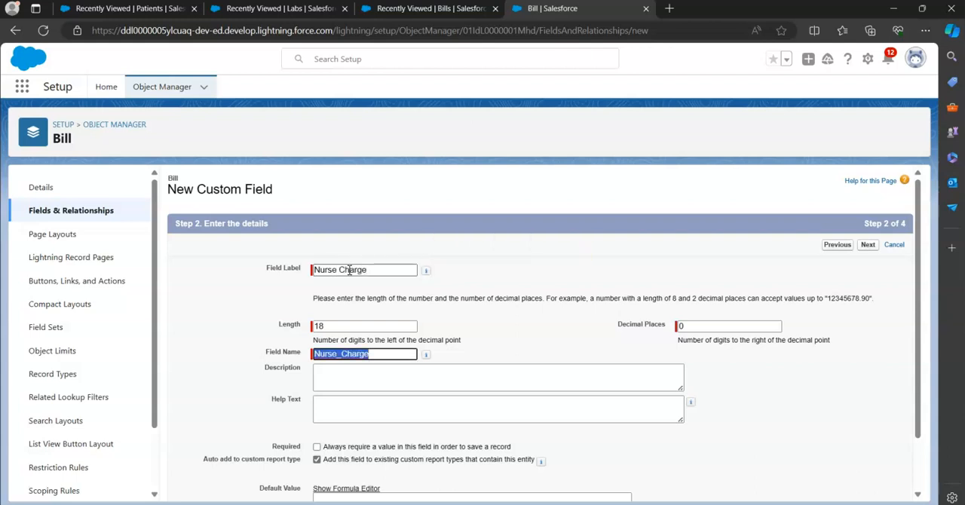
pyautogui.click(868, 245)
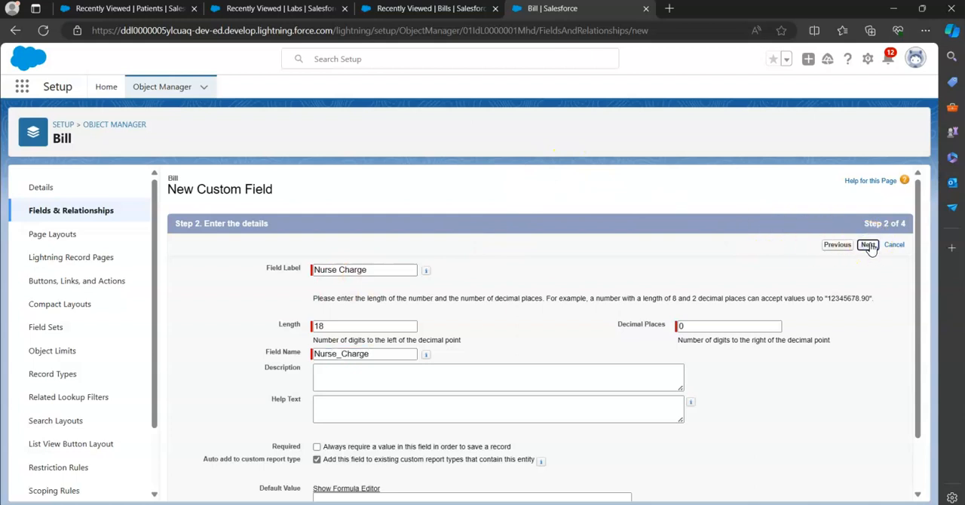
# Make the Nurse Charge field visible to all profiles and save it on the Bill Layout, starting another new field
pyautogui.click(667, 351)
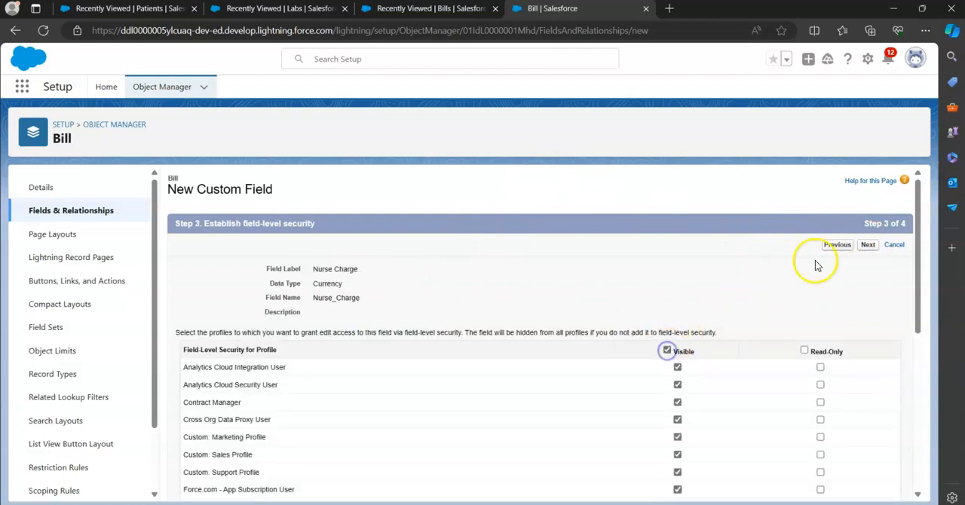
pyautogui.click(868, 245)
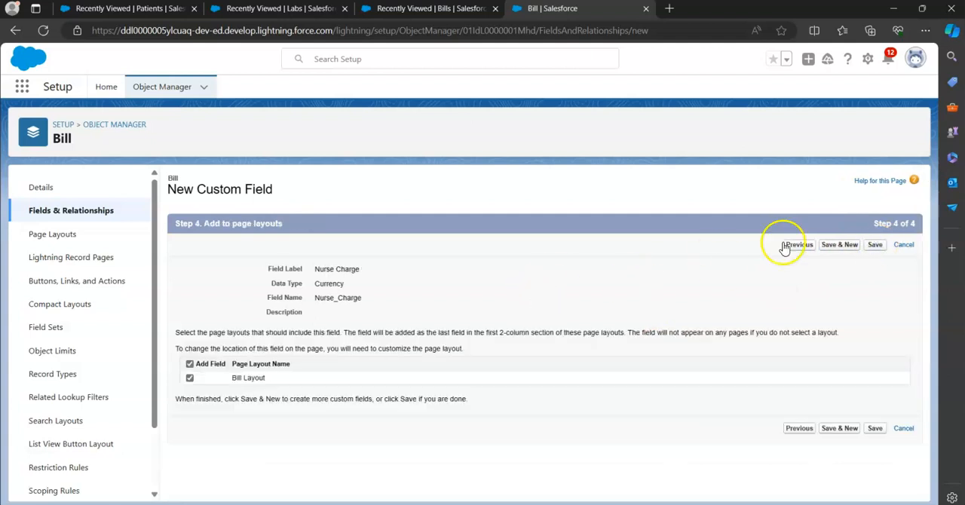
pyautogui.click(841, 245)
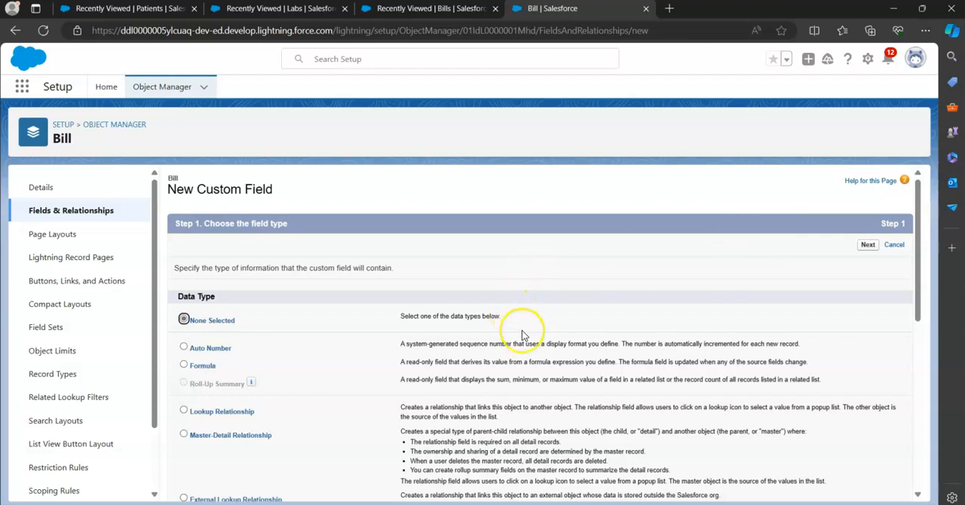
# Choose Number as the data type for the next custom field and proceed to its details
pyautogui.scroll(-3, 537, 362)
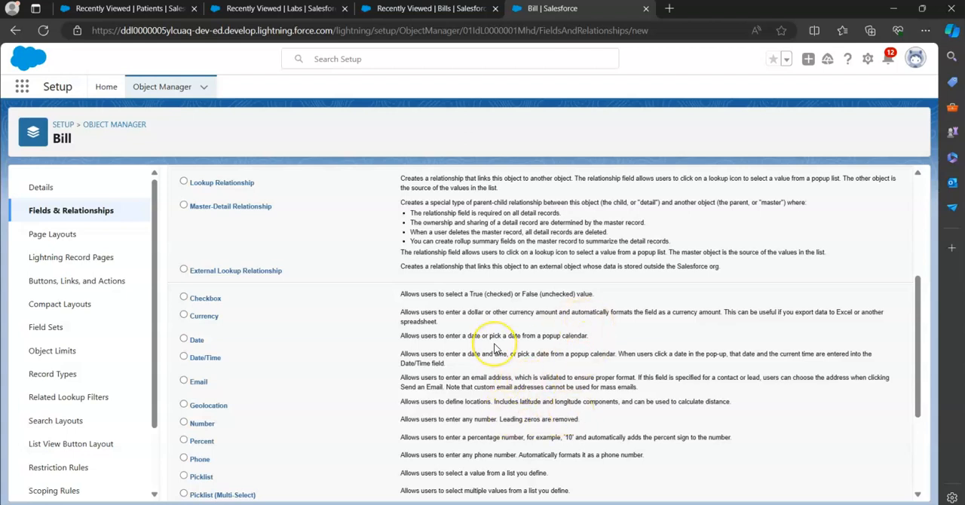
pyautogui.scroll(-2, 496, 348)
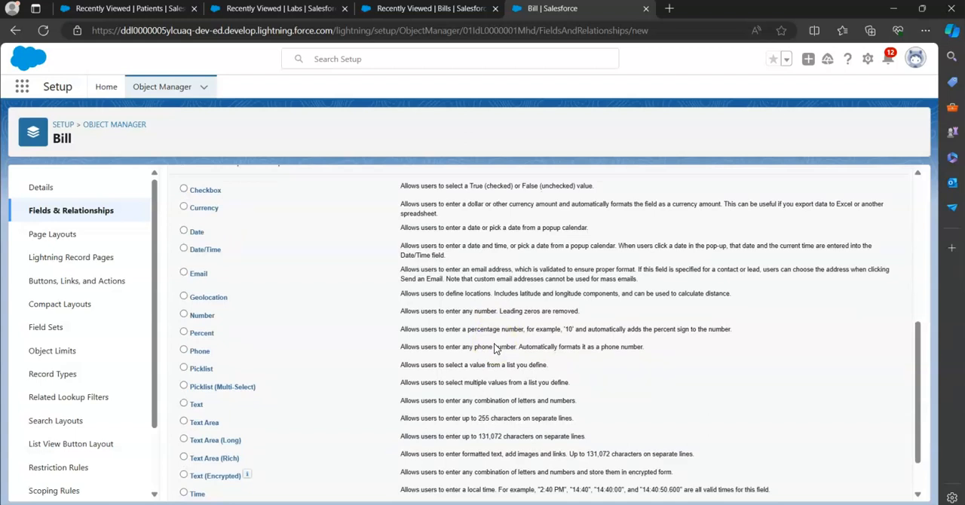
pyautogui.scroll(1, 495, 349)
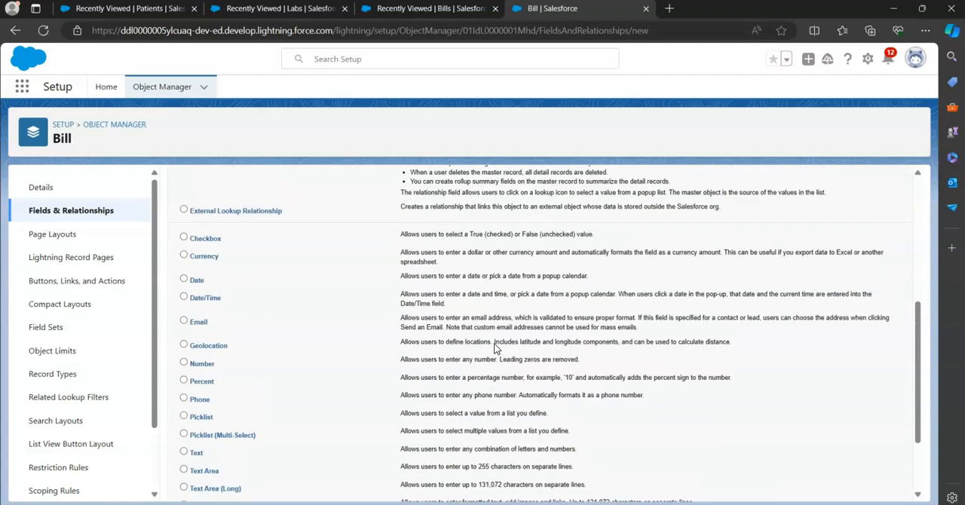
pyautogui.scroll(-2, 434, 354)
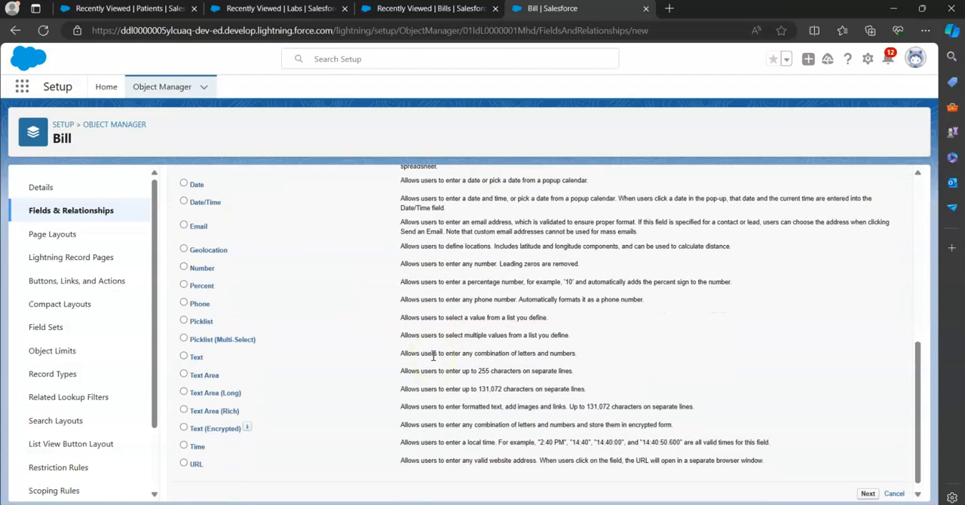
pyautogui.click(204, 273)
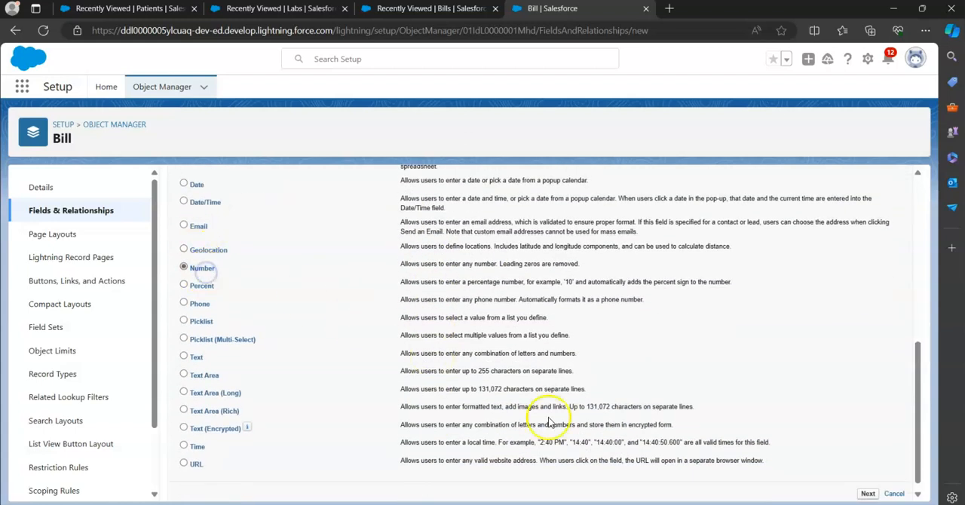
pyautogui.scroll(-1, 554, 423)
pyautogui.click(867, 485)
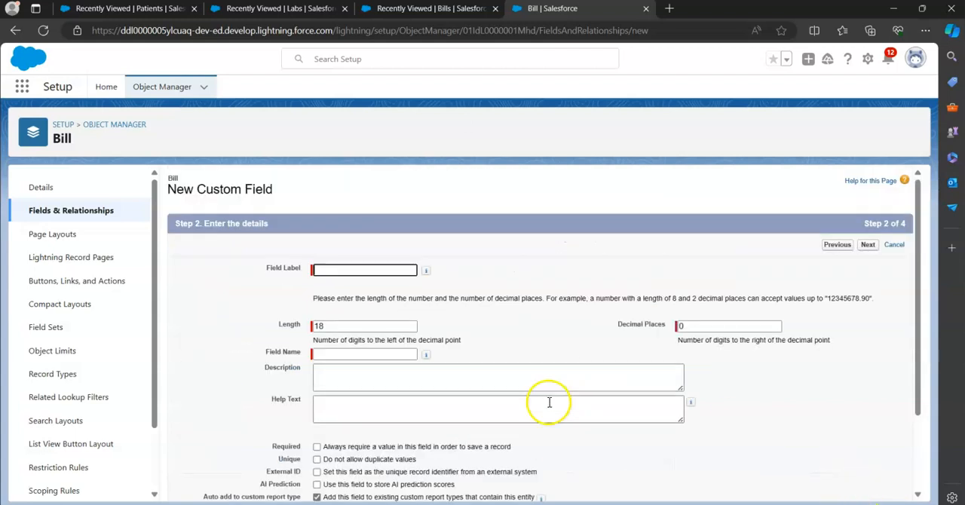
# Label the number field "Patient stayed in Hospital" with the field name Patient_stayed_in_Hospital, and continue to field-level security
pyautogui.click(330, 268)
pyautogui.write('P')
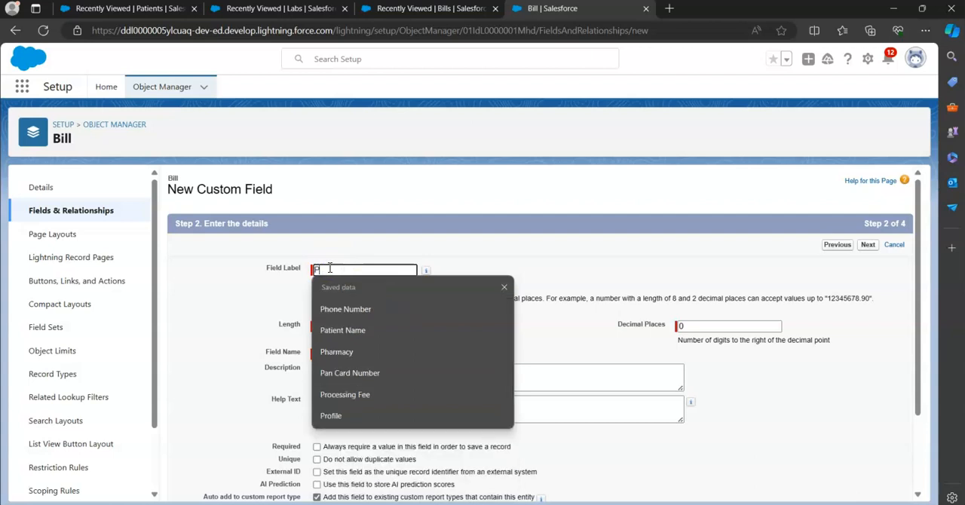
pyautogui.write('at')
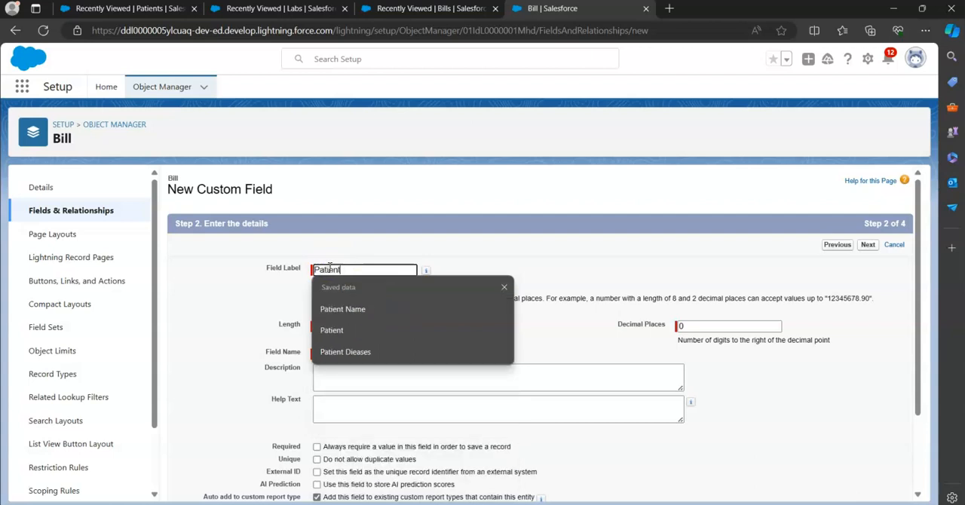
pyautogui.write('ient stayed in Hospo')
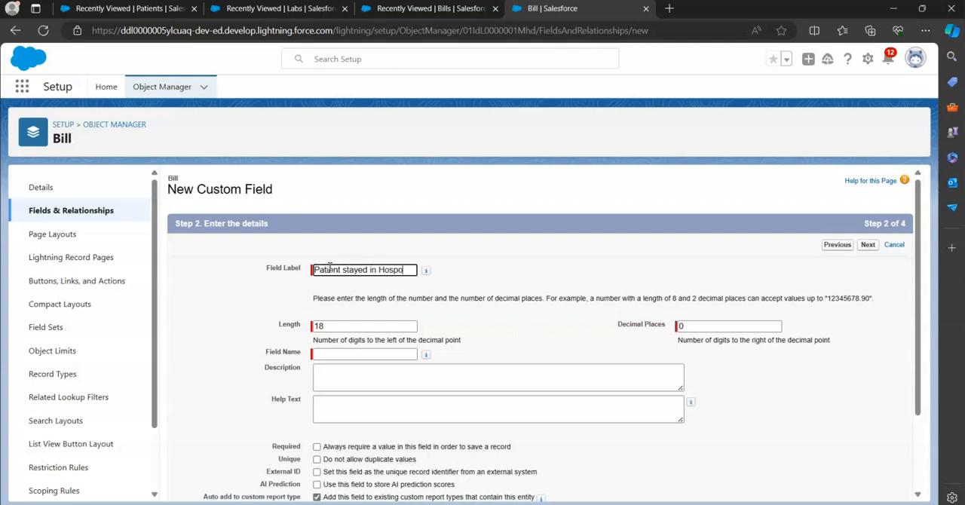
pyautogui.press('Tab')
pyautogui.press('Tab')
pyautogui.press('Tab')
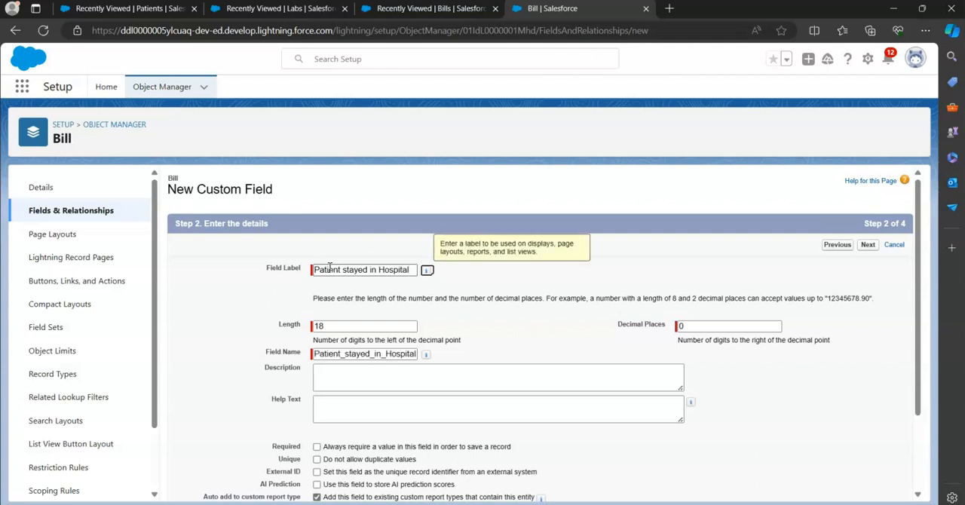
pyautogui.click(867, 248)
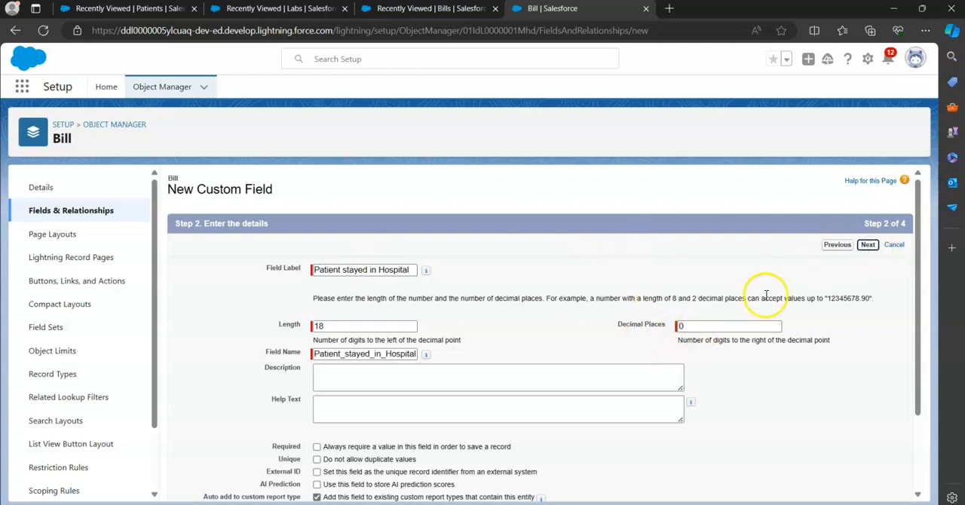
pyautogui.click(867, 245)
# Make the Patient stayed in Hospital field visible to all profiles and save it on the Bill Layout, starting another new field
pyautogui.click(666, 351)
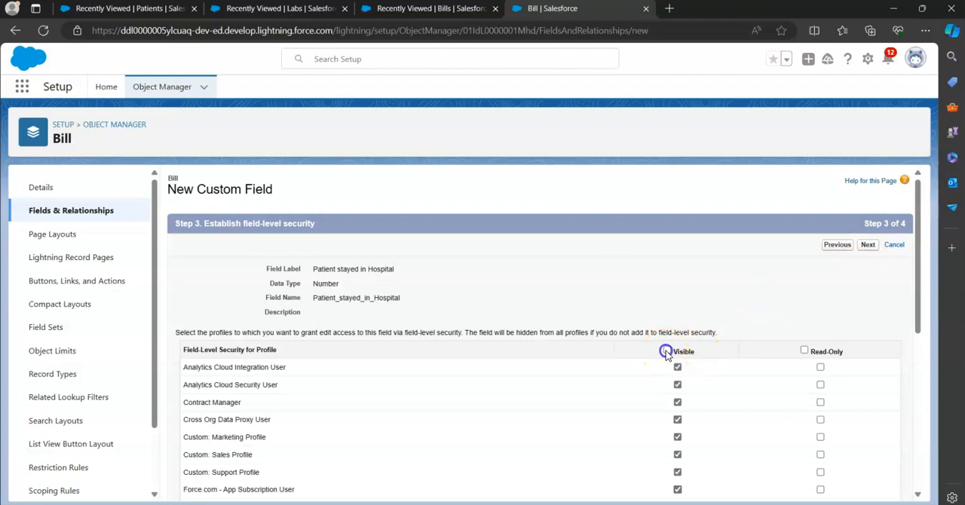
pyautogui.click(867, 245)
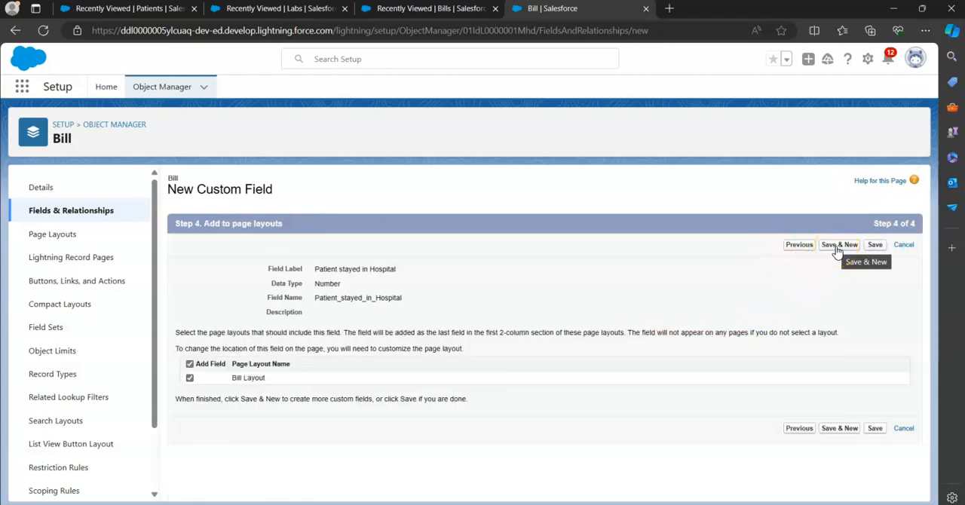
pyautogui.click(837, 246)
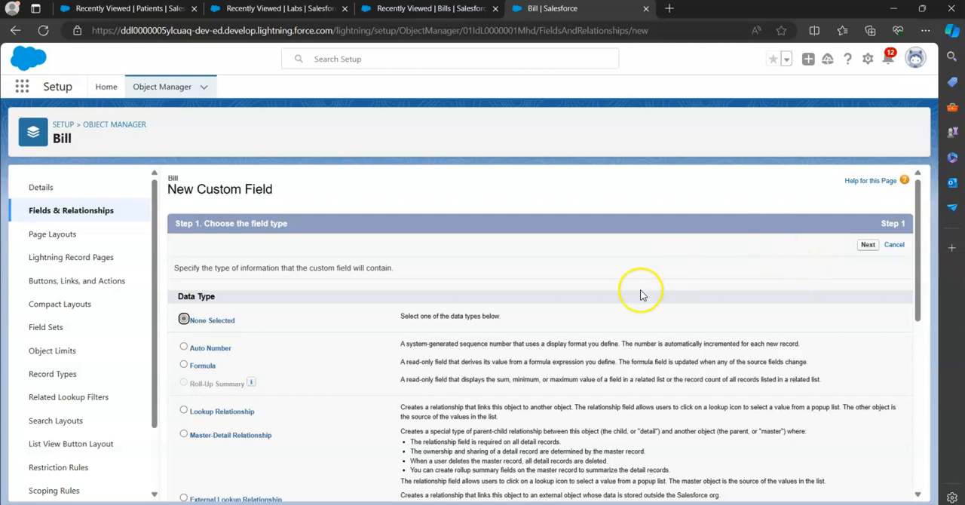
# Choose Date/Time as the data type for the next custom field and proceed to its details
pyautogui.scroll(-1, 494, 390)
pyautogui.scroll(-3, 494, 391)
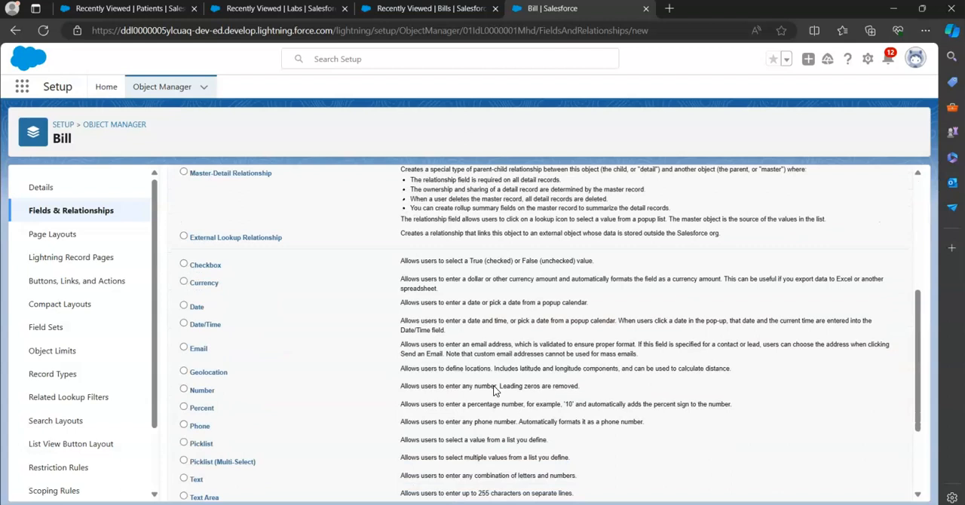
pyautogui.scroll(-1, 493, 391)
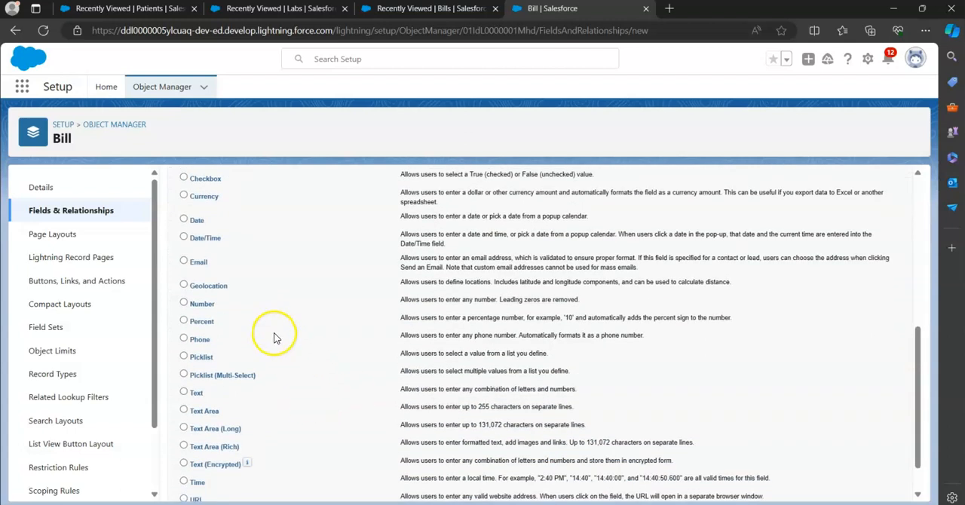
pyautogui.click(188, 238)
pyautogui.scroll(-1, 339, 355)
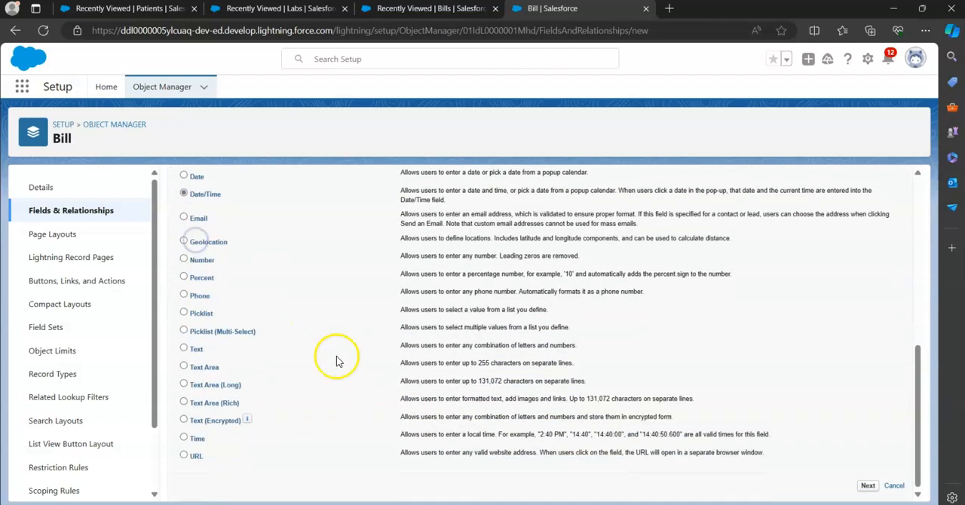
pyautogui.click(871, 489)
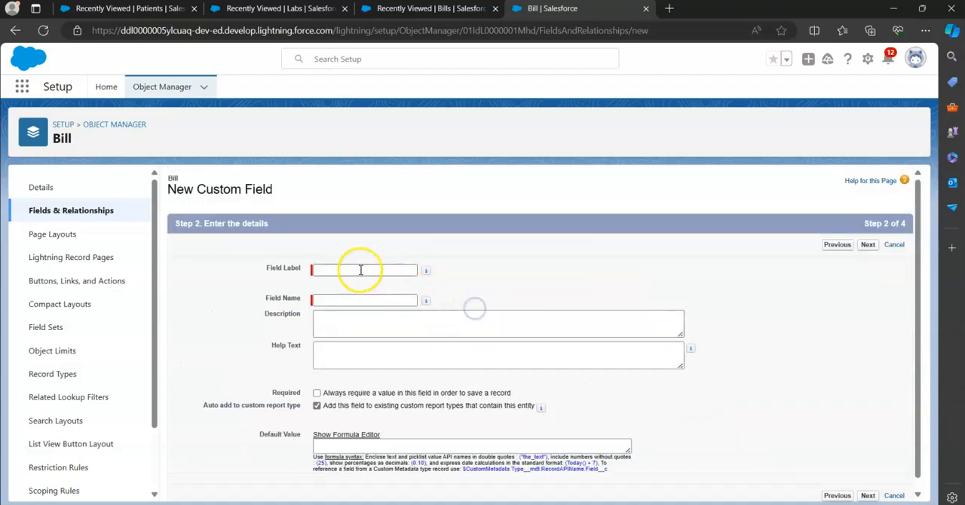
# Label the field "Date and Time" using the saved entry, with the field name Date_and_Time, and continue to field-level security
pyautogui.click(360, 270)
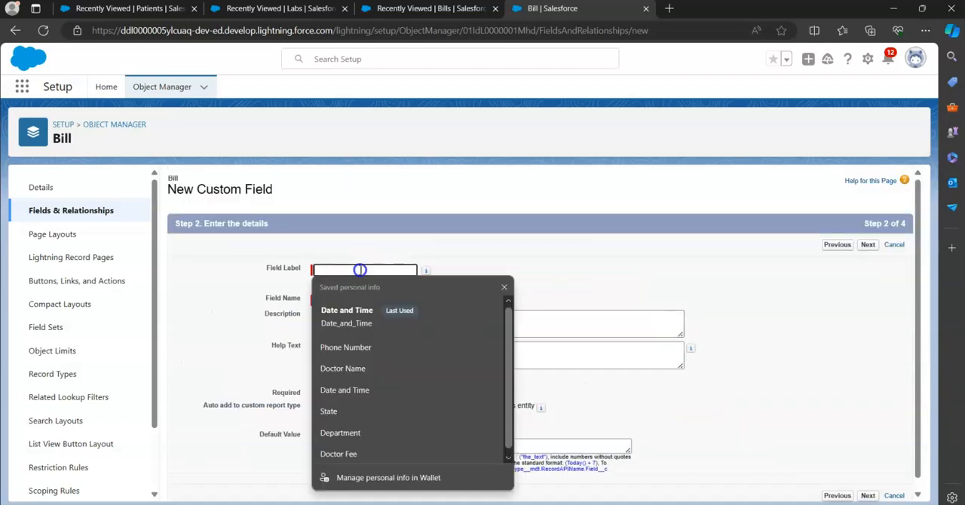
pyautogui.click(361, 315)
pyautogui.press('Tab')
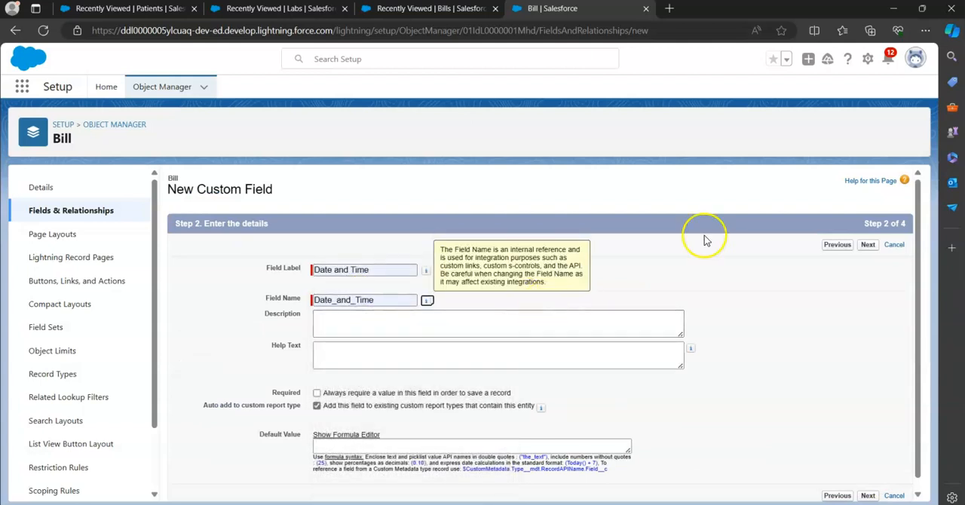
pyautogui.click(869, 245)
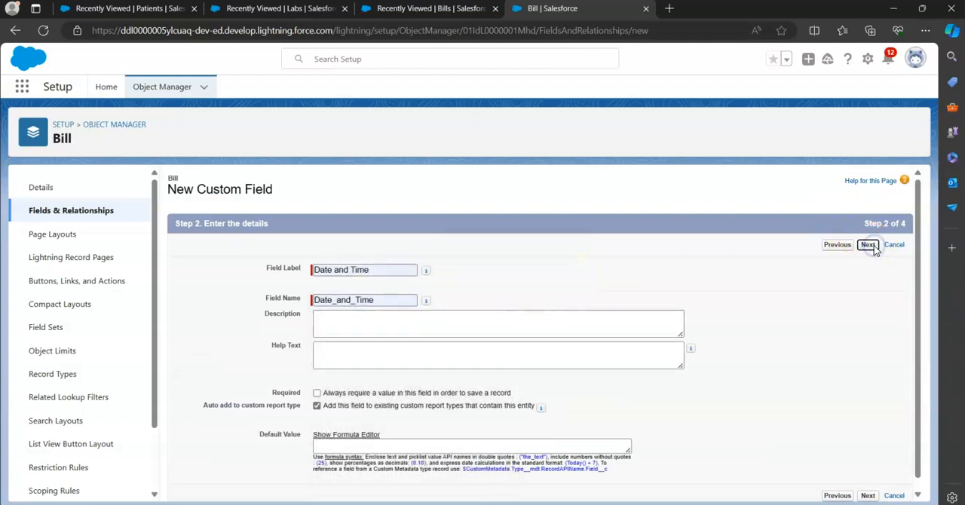
# Make the Date and Time field visible to all profiles and save it on the Bill Layout, starting another new field
pyautogui.click(666, 351)
pyautogui.click(868, 245)
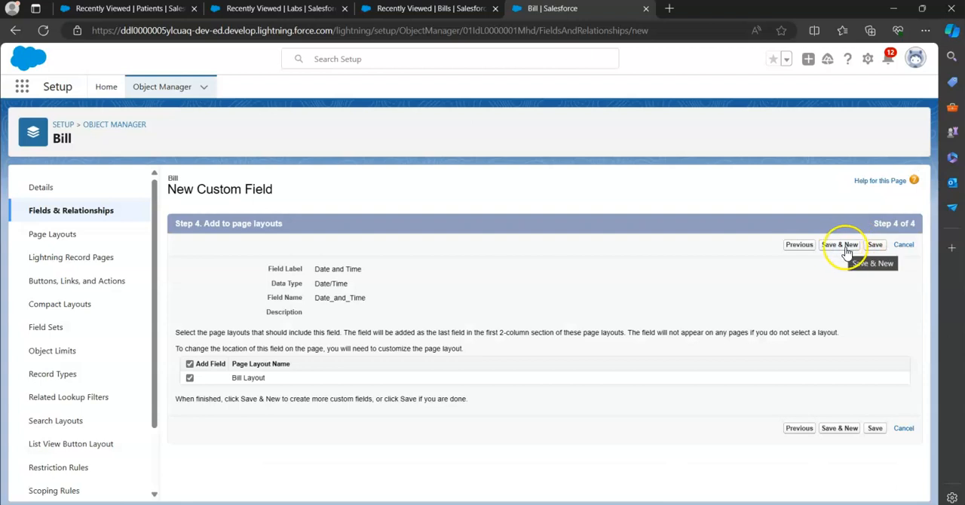
pyautogui.click(842, 246)
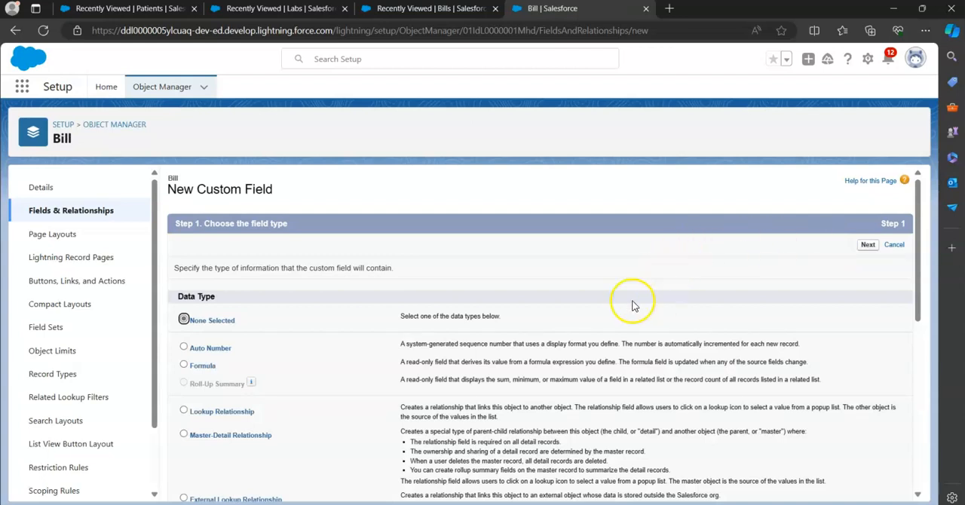
# Choose Formula as the data type for the next custom field and proceed to its output type
pyautogui.scroll(-1, 443, 367)
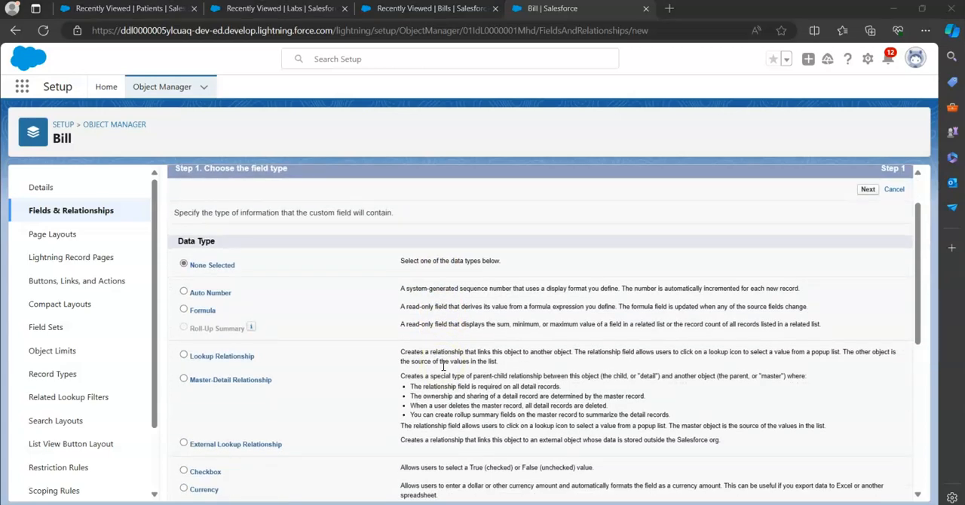
pyautogui.press('super+Tab')
pyautogui.click(435, 128)
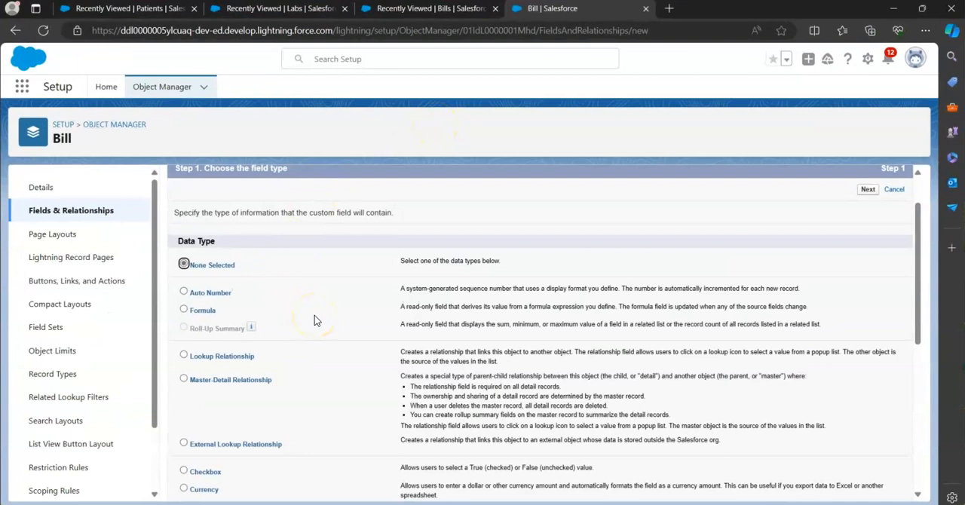
pyautogui.scroll(-2, 315, 320)
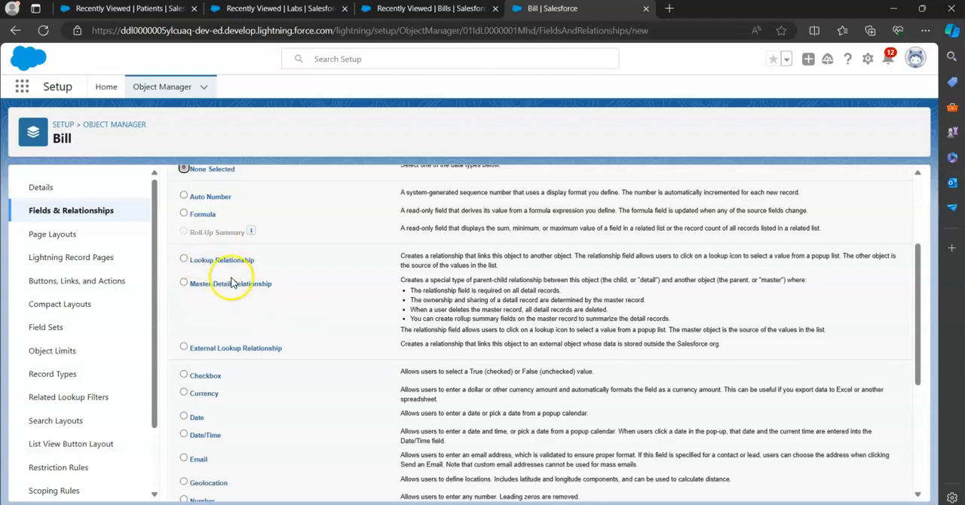
pyautogui.click(205, 216)
pyautogui.scroll(-1, 409, 367)
pyautogui.scroll(-5, 410, 367)
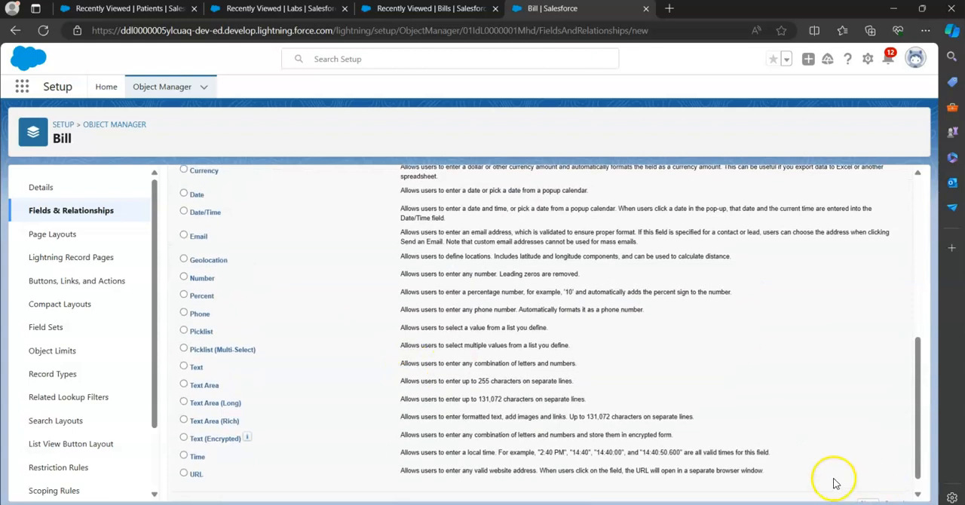
pyautogui.click(867, 489)
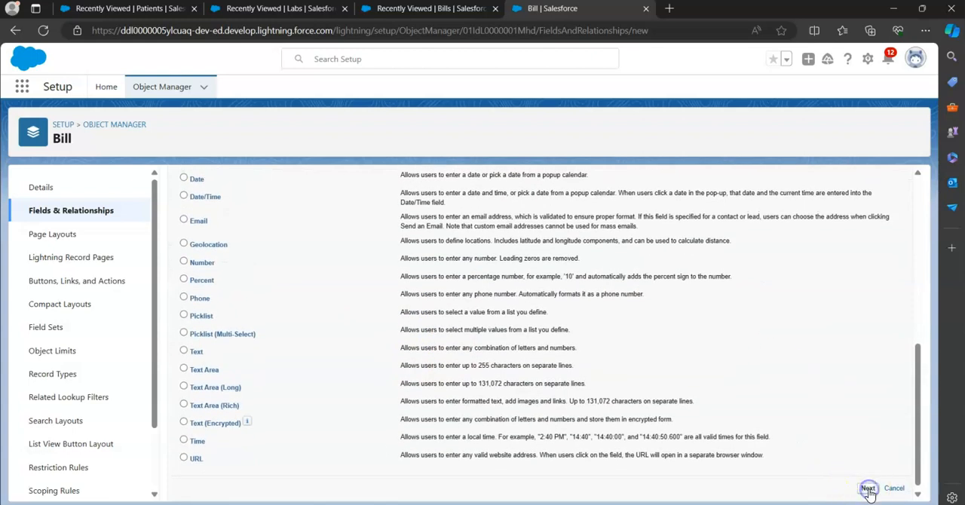
# Label the formula field "Total Bill" and have its field name filled in as Total_Bill
pyautogui.click(321, 270)
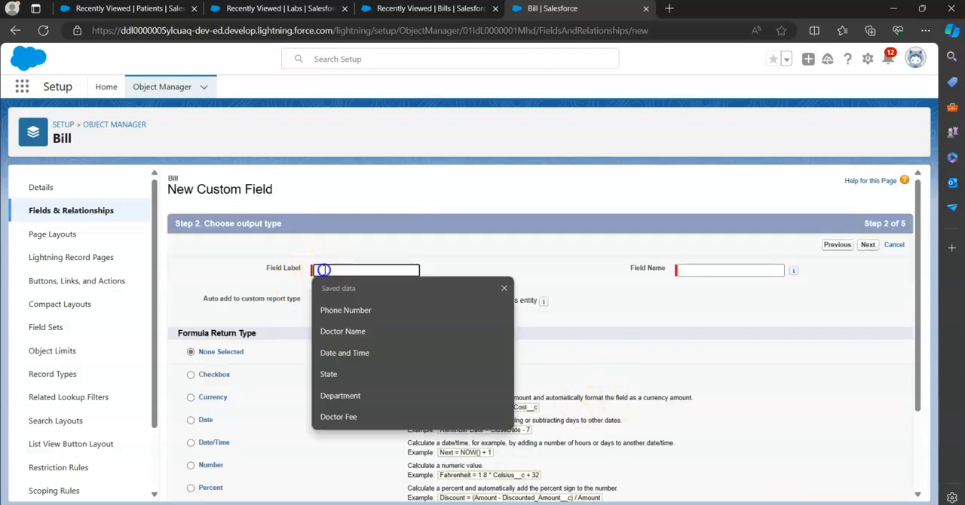
pyautogui.write('Total Amount')
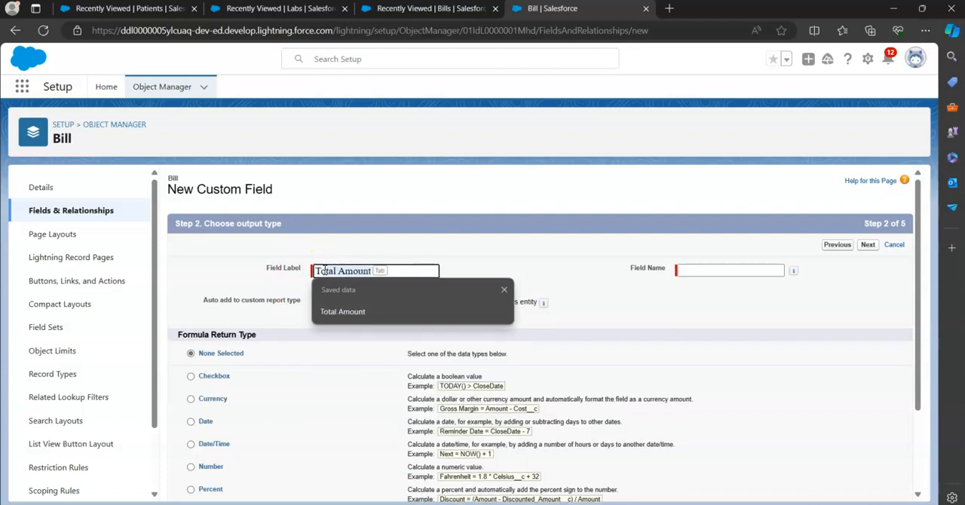
pyautogui.write('Bi')
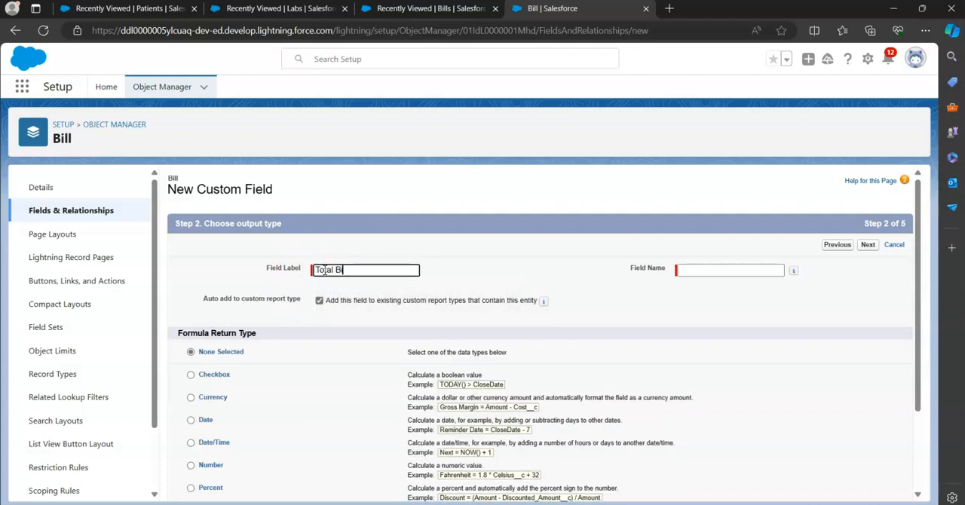
pyautogui.write('ll')
pyautogui.press('Tab')
pyautogui.press('Tab')
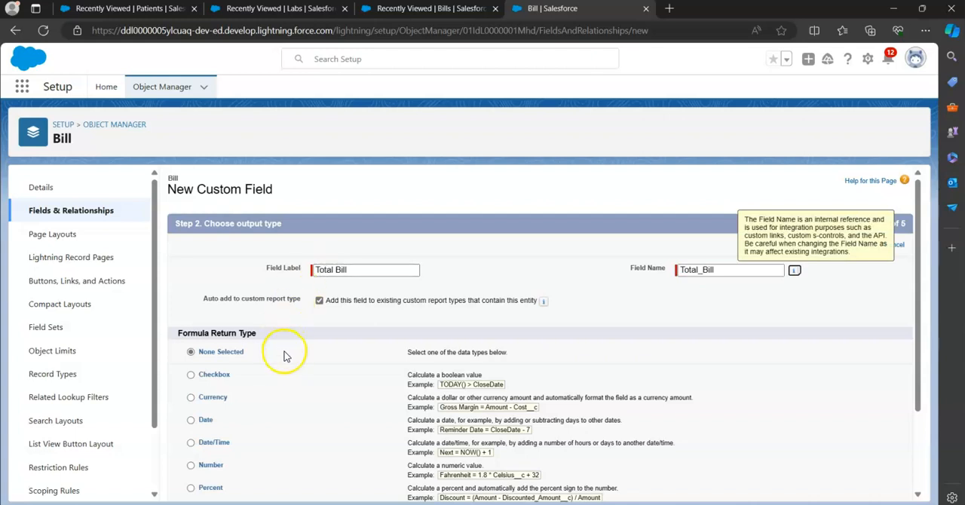
# Set the formula return type to Currency, keeping 2 decimal places, and continue to the formula entry
pyautogui.scroll(-1, 280, 366)
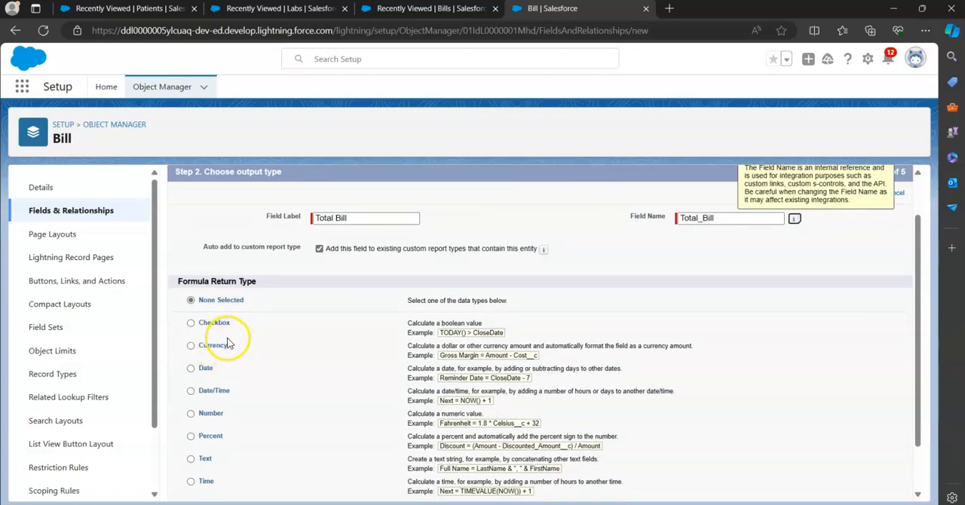
pyautogui.scroll(-1, 249, 360)
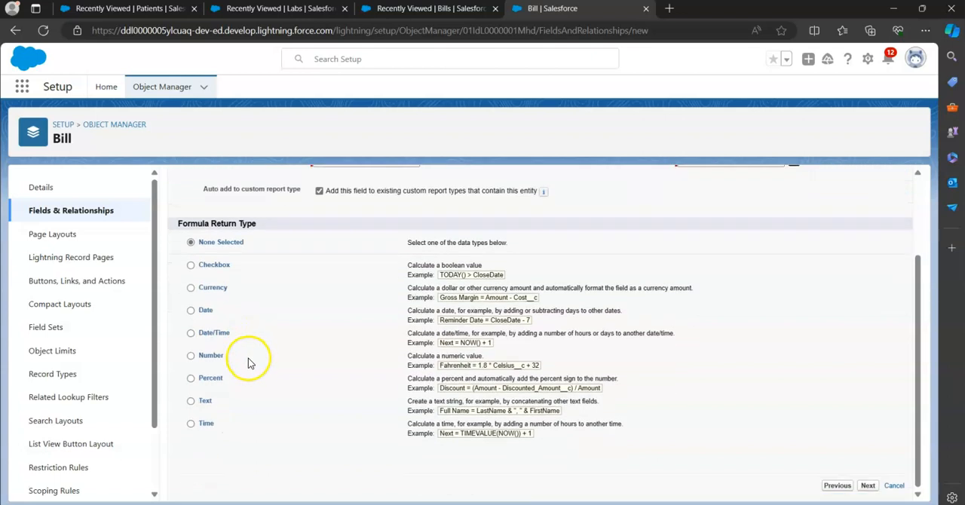
pyautogui.click(219, 295)
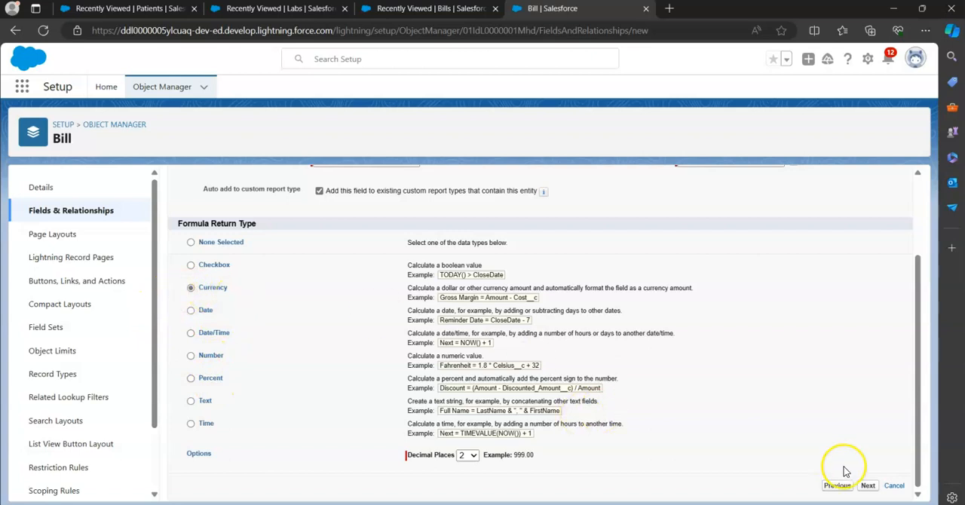
pyautogui.click(866, 486)
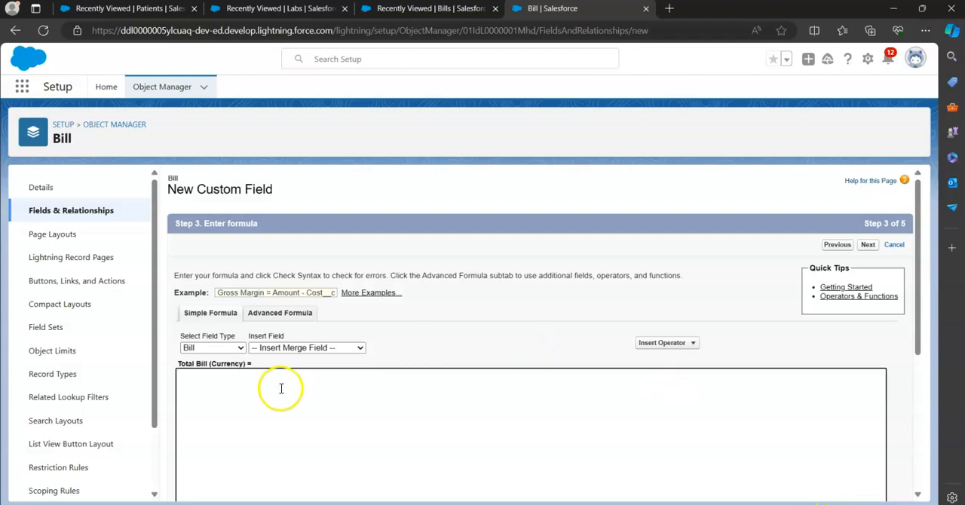
pyautogui.click(218, 384)
pyautogui.scroll(-1, 217, 383)
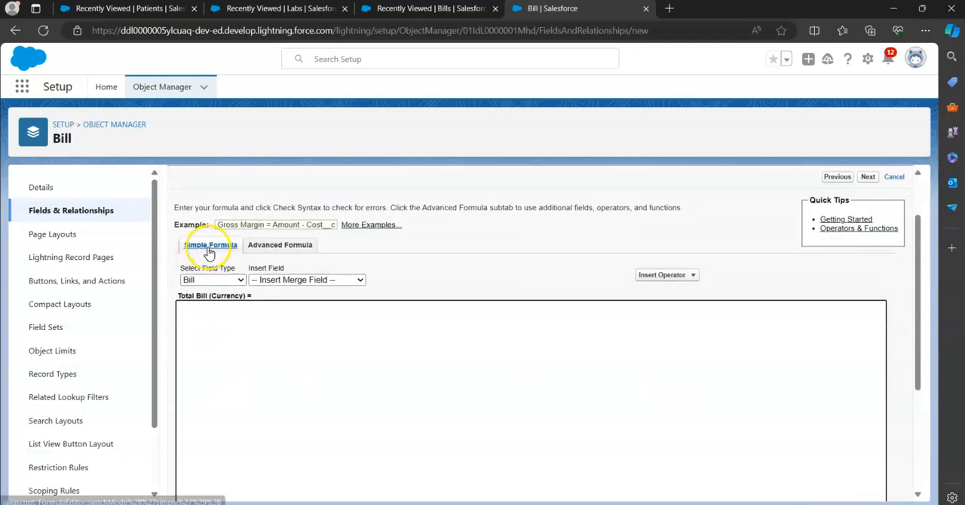
pyautogui.click(197, 314)
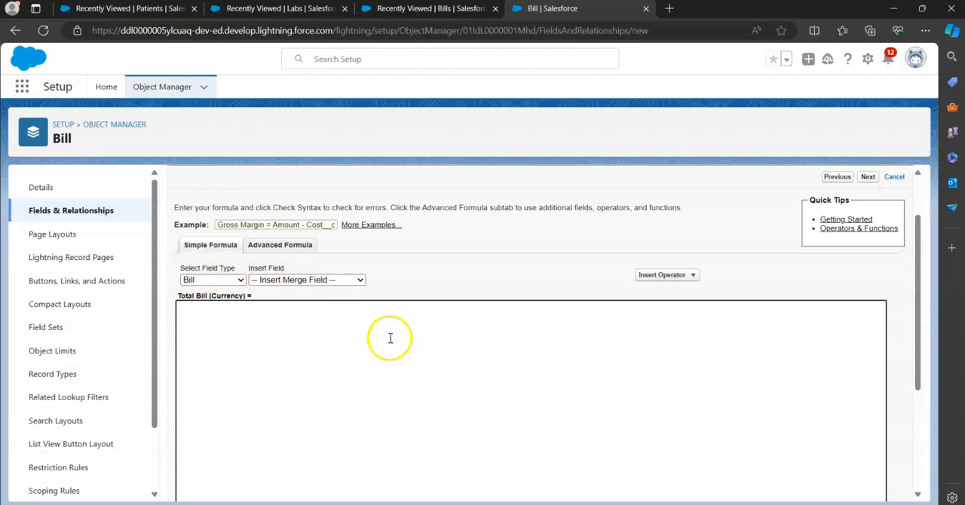
pyautogui.click(666, 277)
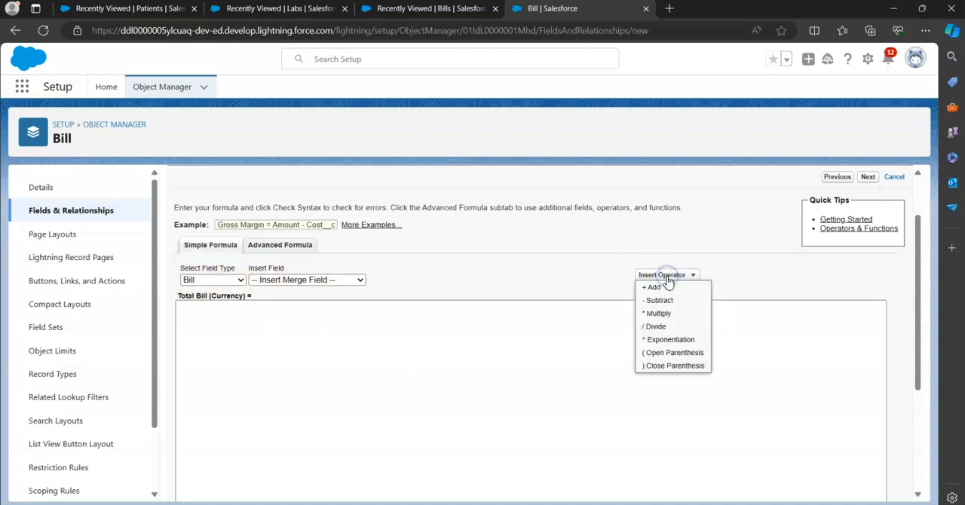
pyautogui.click(289, 332)
pyautogui.click(209, 321)
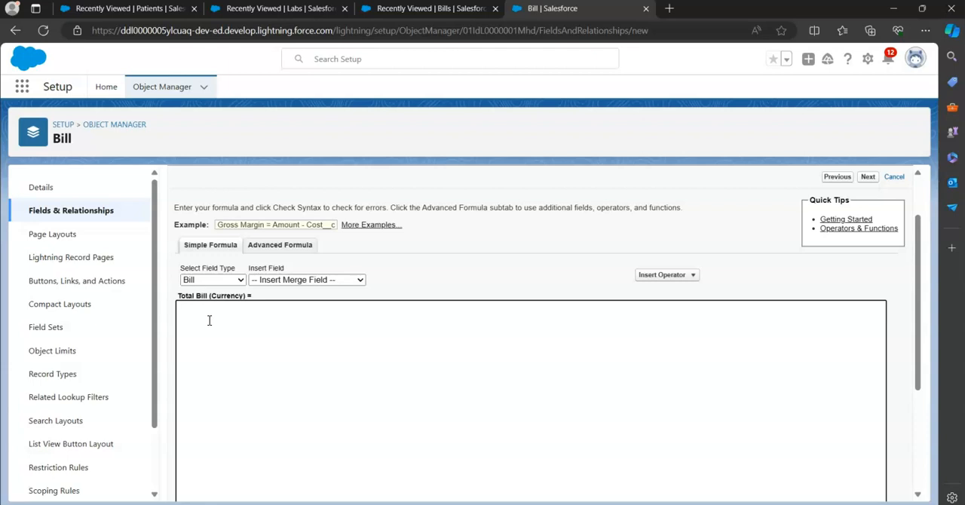
pyautogui.write('C')
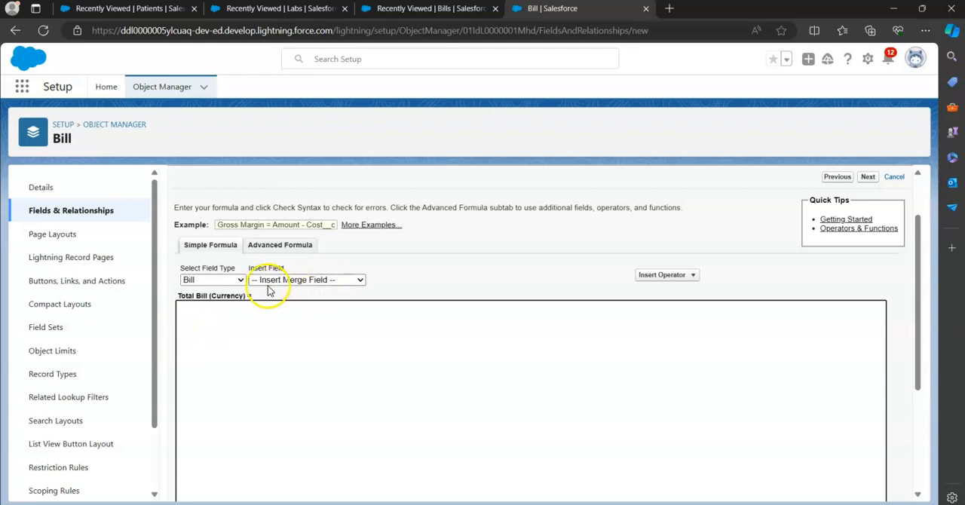
# Begin the Total Bill formula by inserting the Doctor Charge and Lab Charge merge fields, joined by the Add operator
pyautogui.click(300, 280)
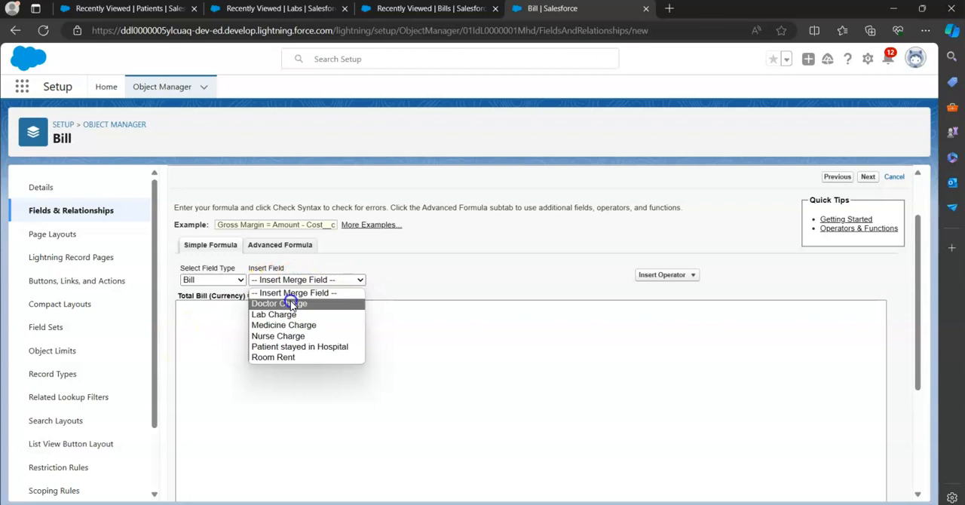
pyautogui.click(281, 303)
pyautogui.click(687, 276)
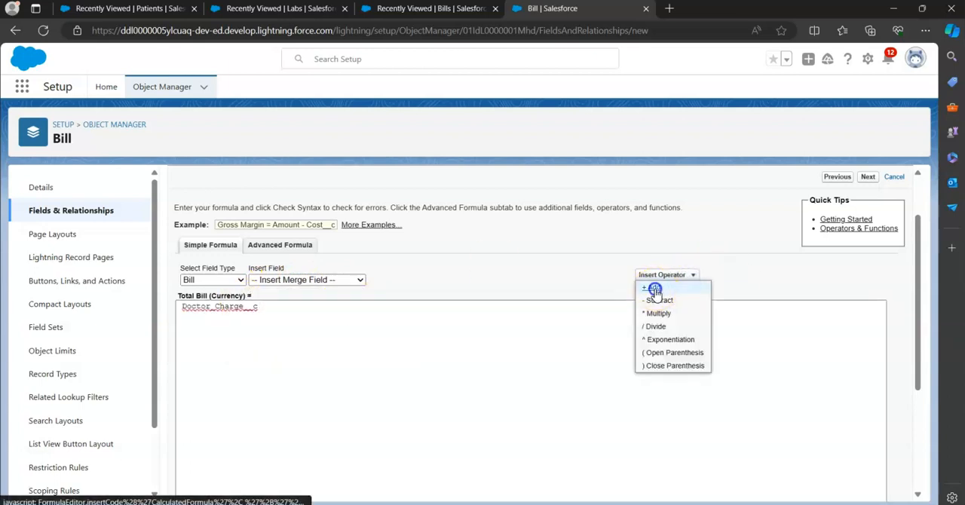
pyautogui.click(652, 290)
pyautogui.click(347, 280)
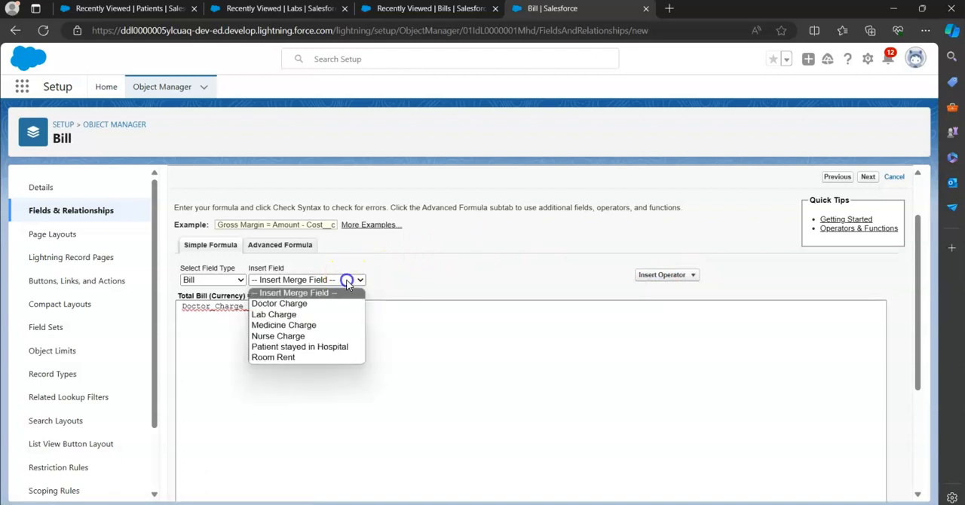
pyautogui.click(290, 317)
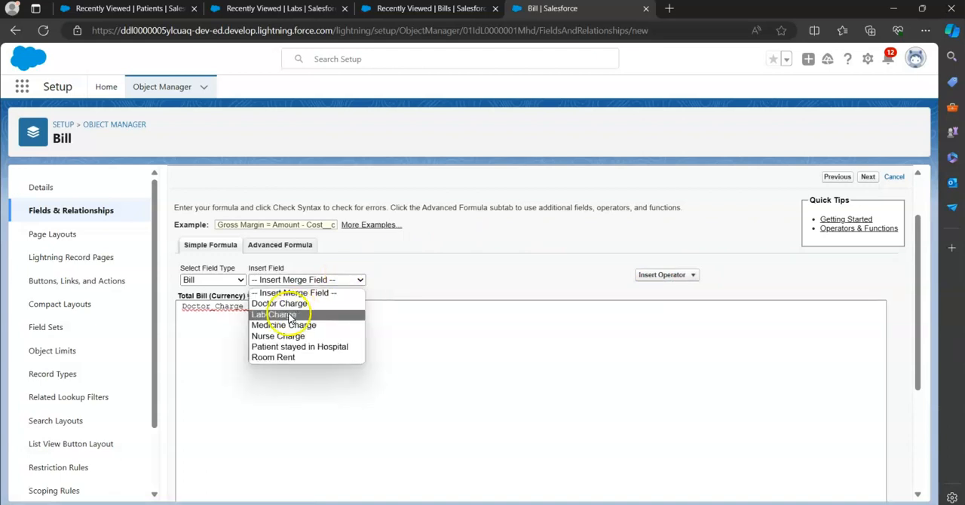
# Extend the Total Bill formula with the Medicine Charge and Nurse Charge fields, each preceded by an Add operator
pyautogui.click(674, 275)
pyautogui.click(652, 289)
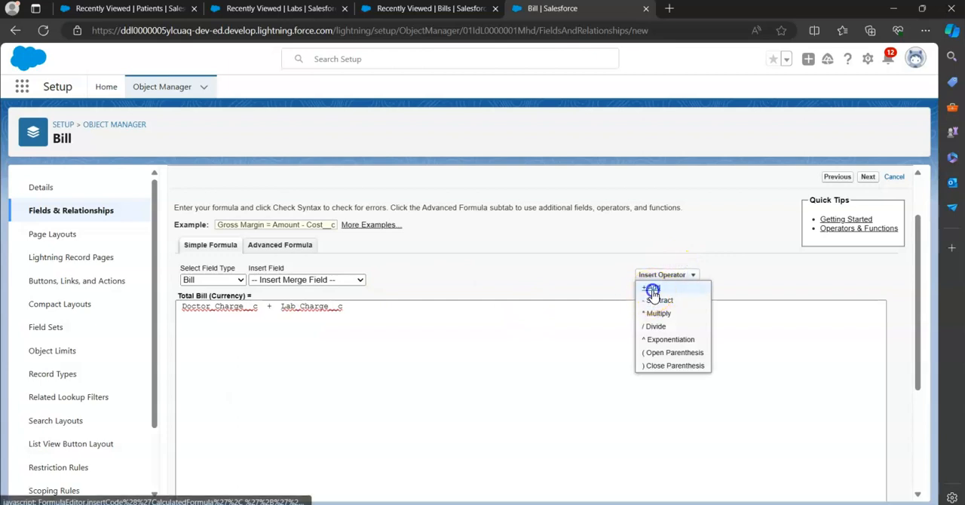
pyautogui.click(358, 282)
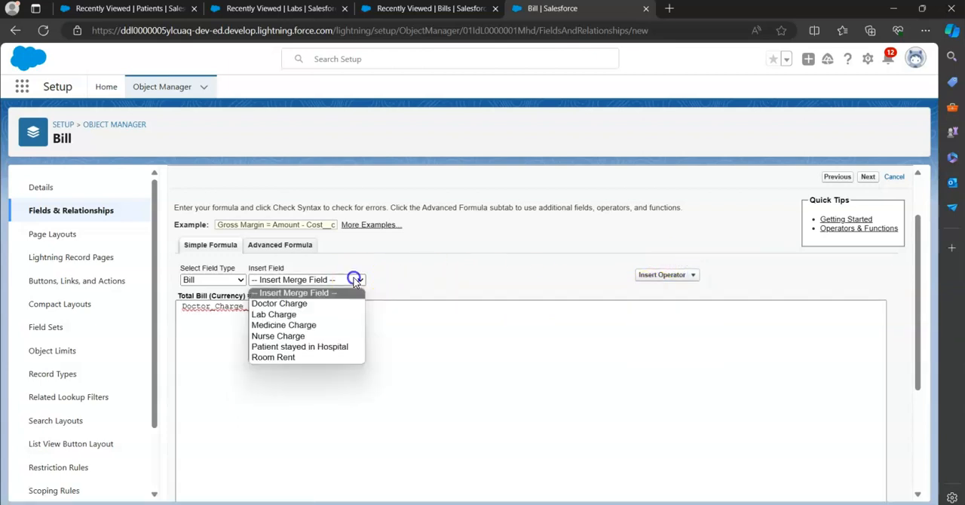
pyautogui.click(284, 325)
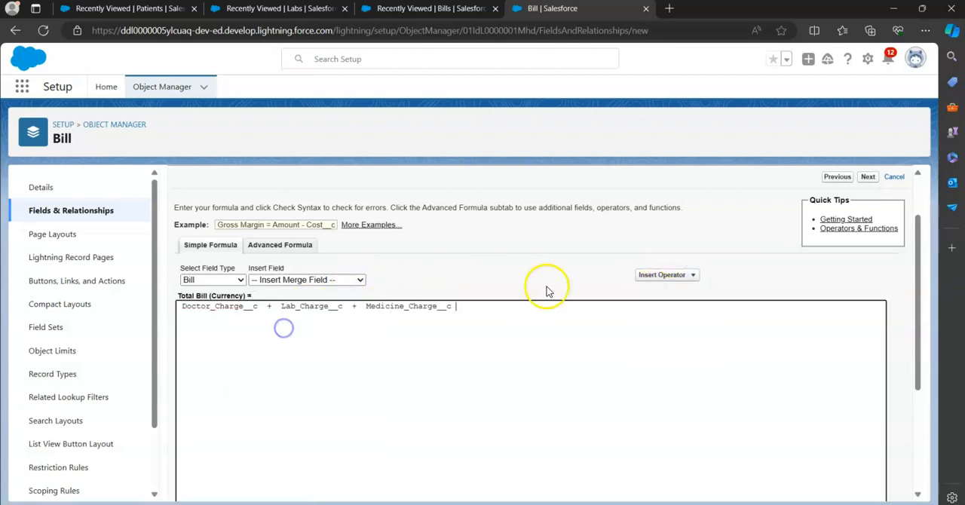
pyautogui.click(668, 274)
pyautogui.click(653, 288)
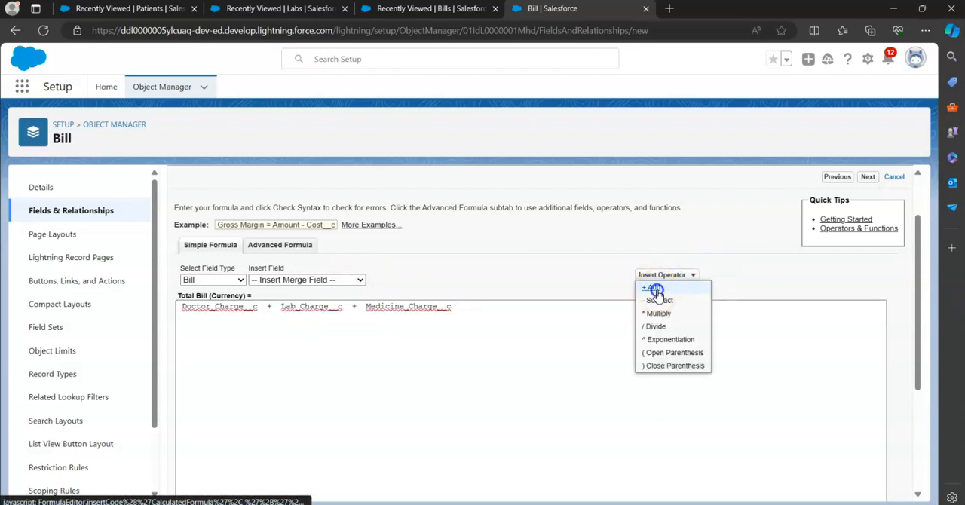
pyautogui.click(348, 281)
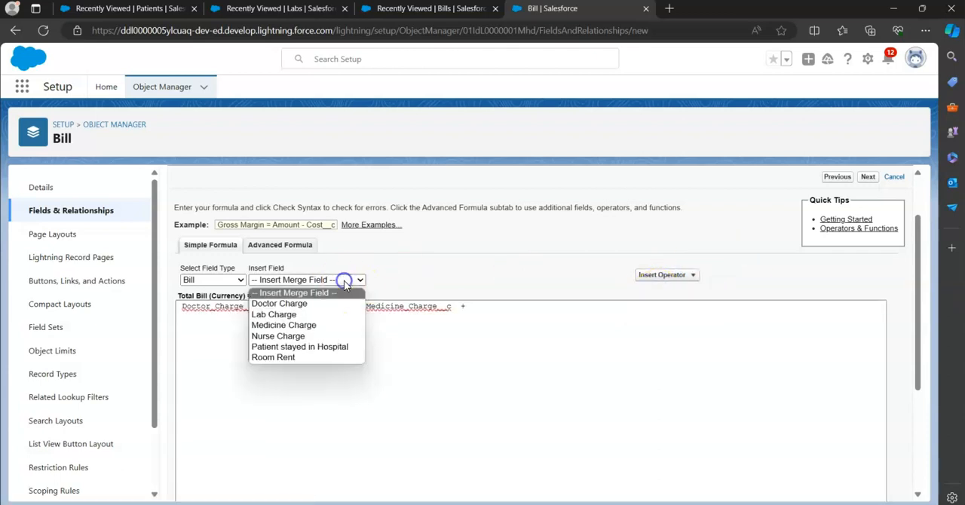
pyautogui.click(301, 333)
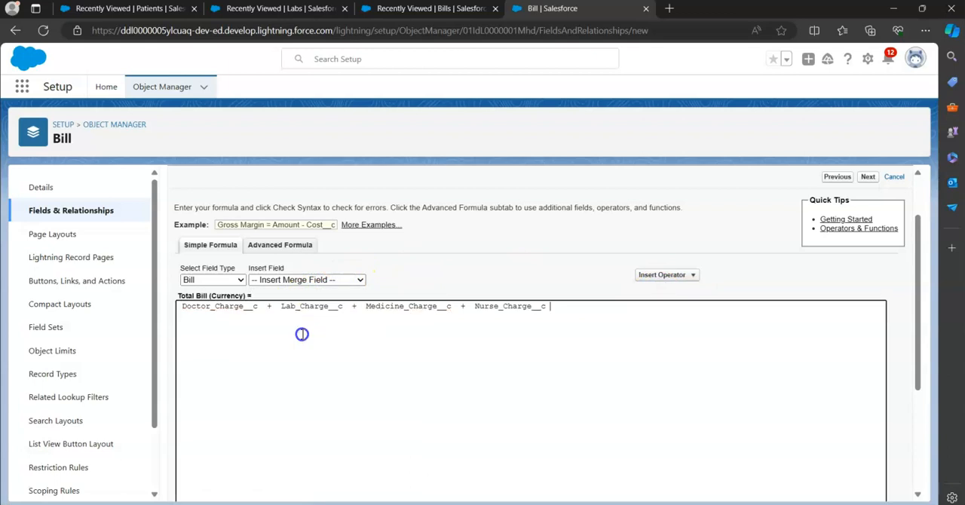
# Add the Room Rent field to the end of the Total Bill formula with the Add operator and check the formula's syntax
pyautogui.click(664, 275)
pyautogui.click(646, 287)
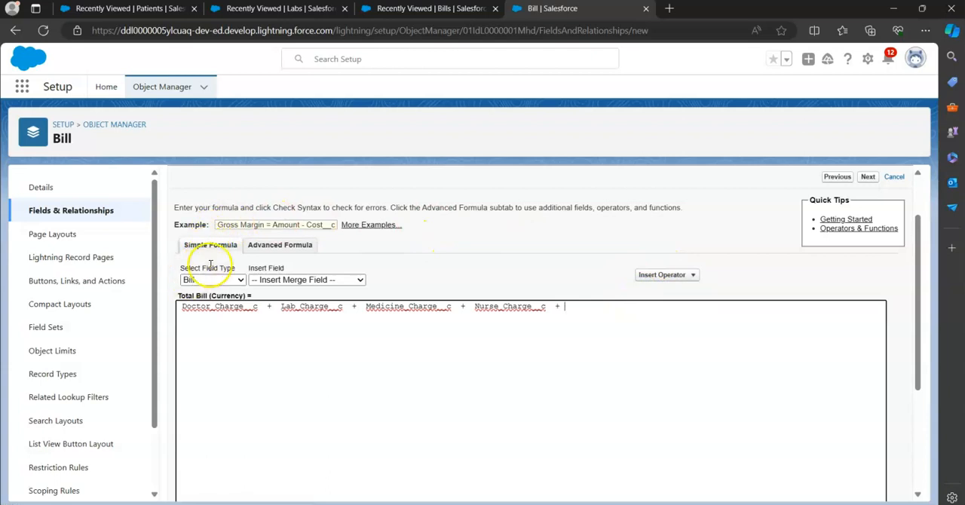
pyautogui.click(309, 279)
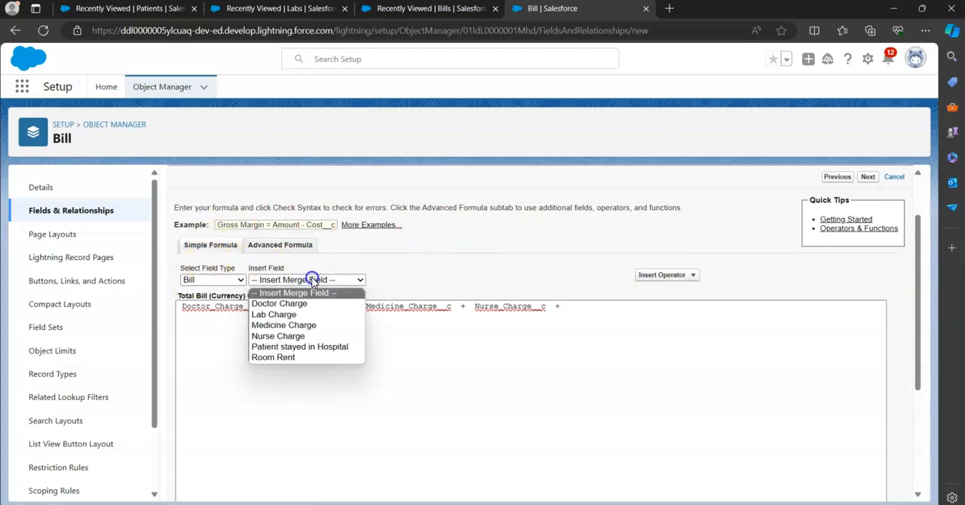
pyautogui.click(293, 357)
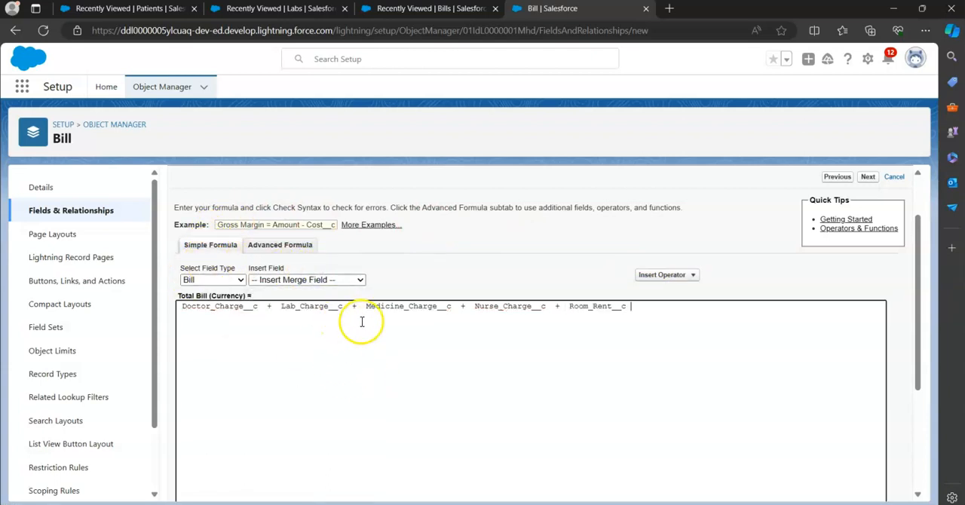
pyautogui.scroll(-3, 308, 381)
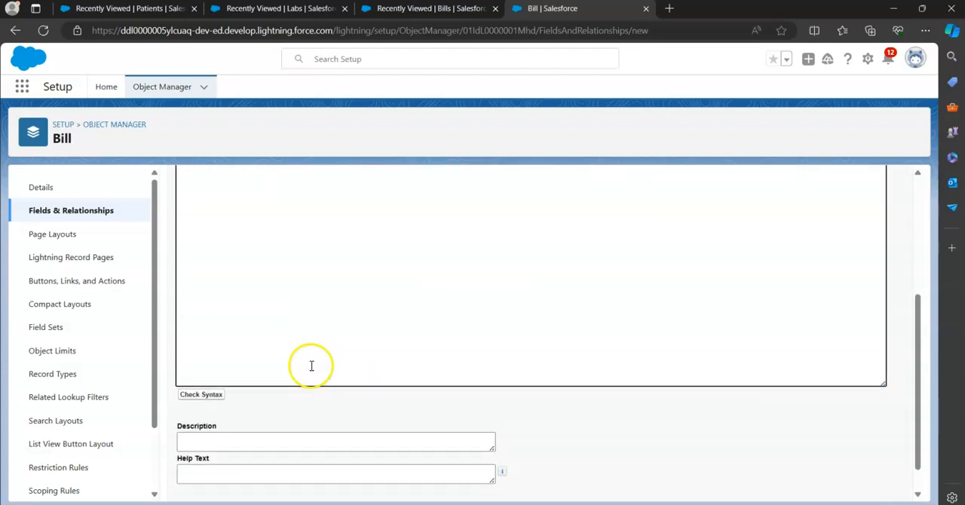
pyautogui.click(214, 396)
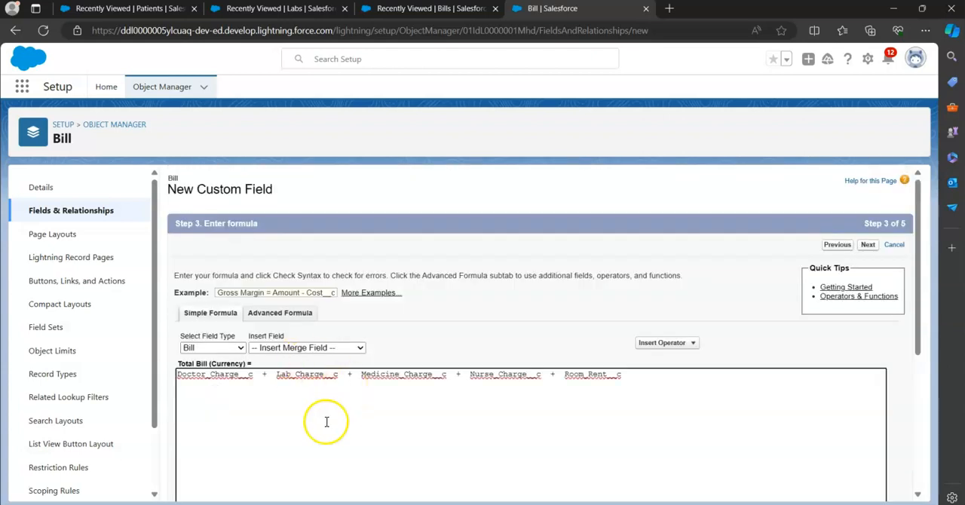
pyautogui.scroll(-4, 300, 434)
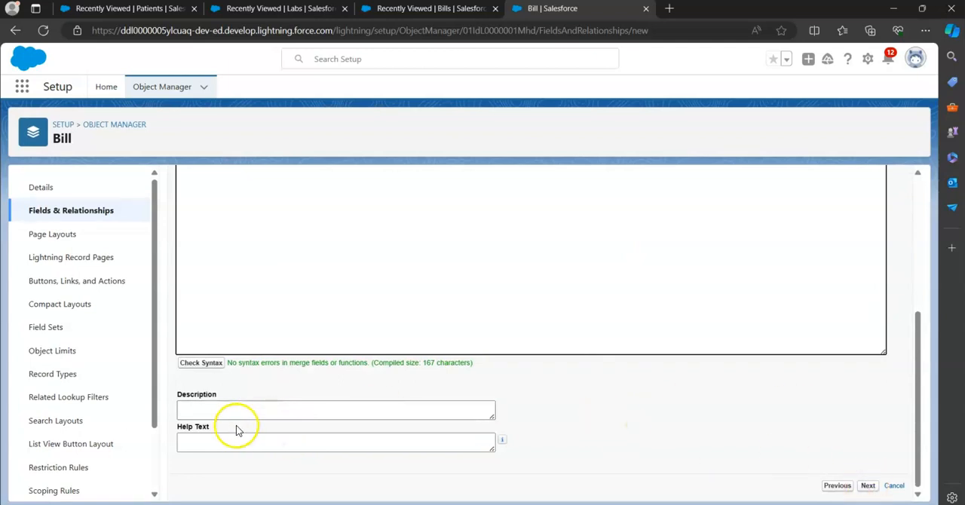
# Add the description "This is the Total Bill" and help text "This will Calculate all the Pending Bills", and continue to field-level security
pyautogui.click(180, 415)
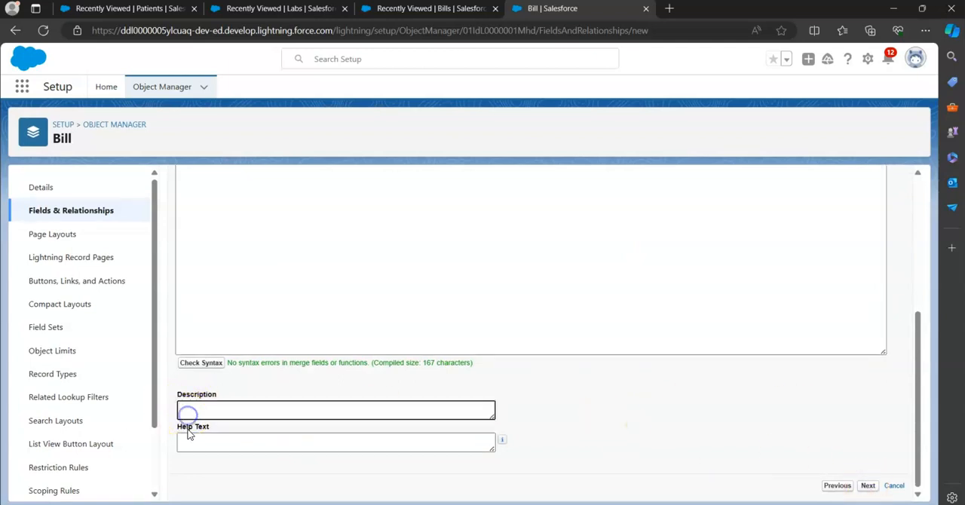
pyautogui.click(191, 441)
pyautogui.click(185, 405)
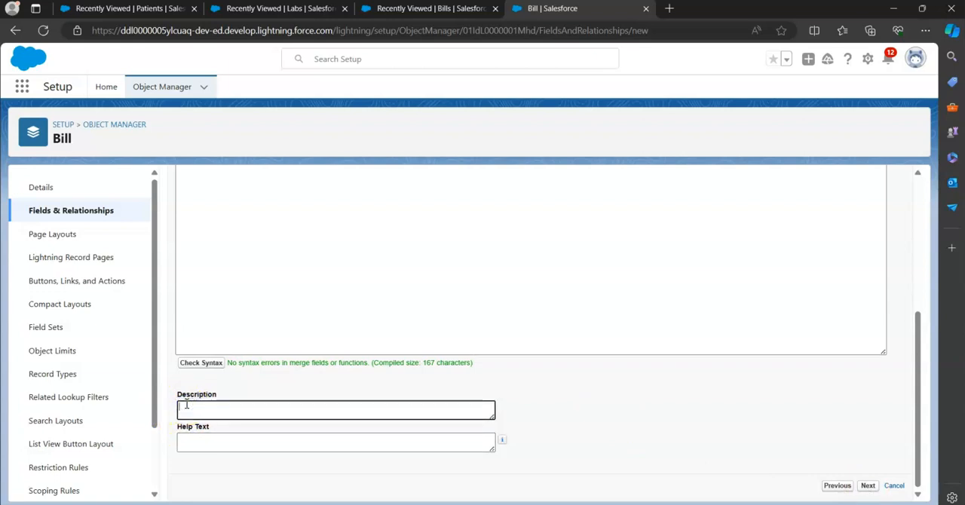
pyautogui.write('This is the Total Bill')
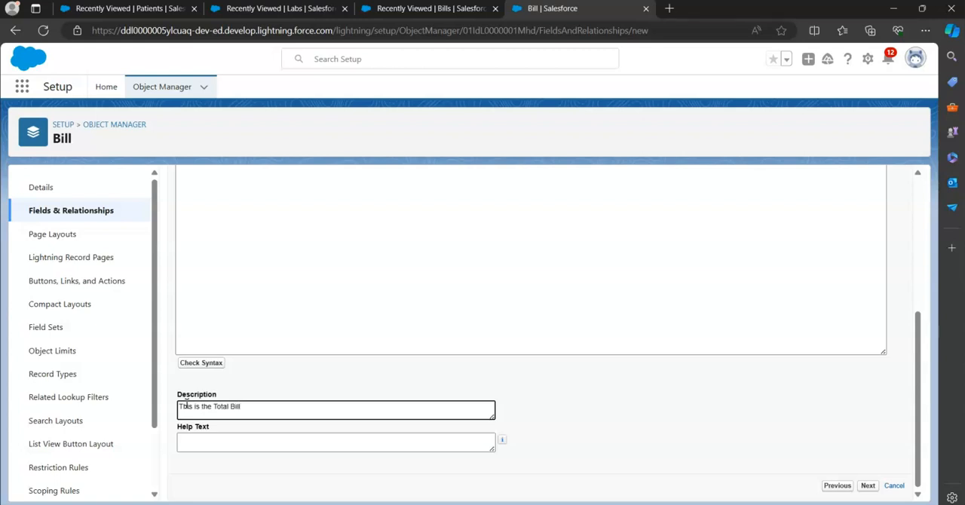
pyautogui.click(195, 443)
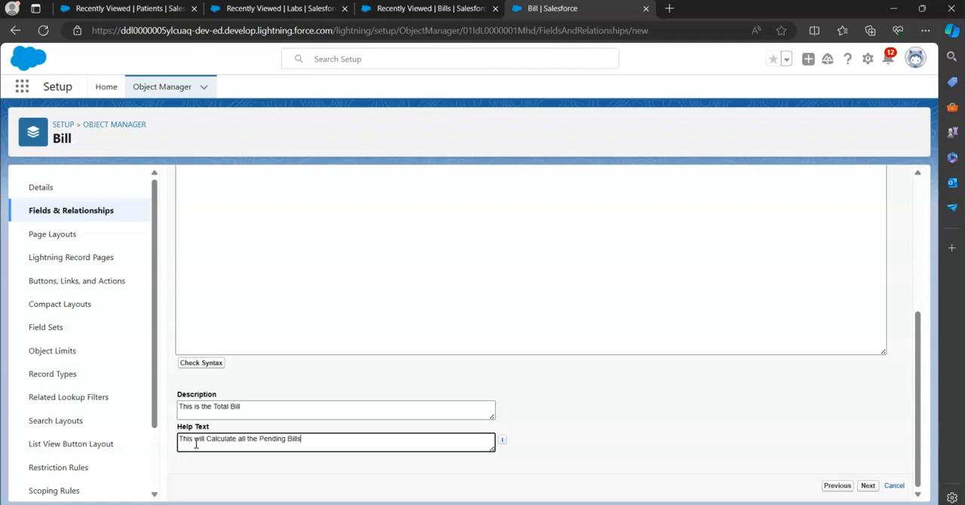
pyautogui.click(867, 486)
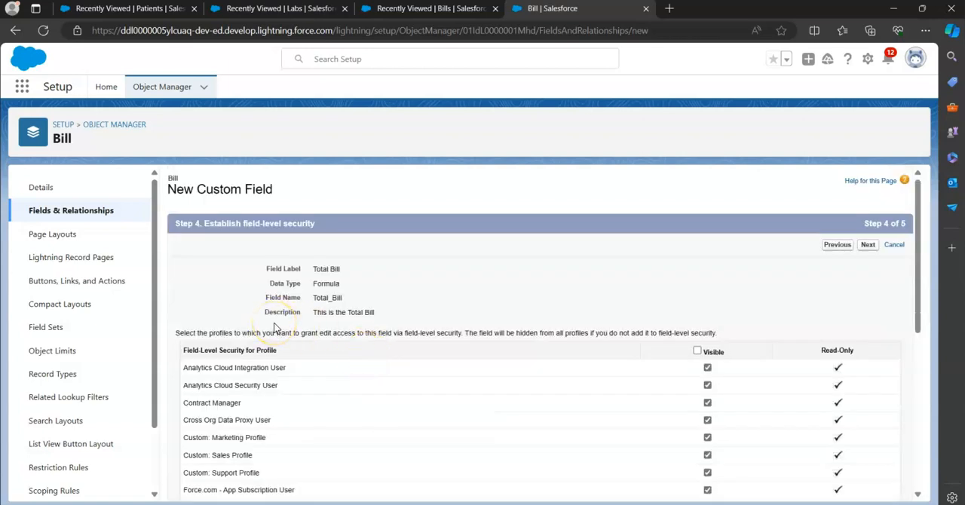
# Make the Total Bill field visible to all profiles and save it with the Bill Layout included
pyautogui.click(694, 352)
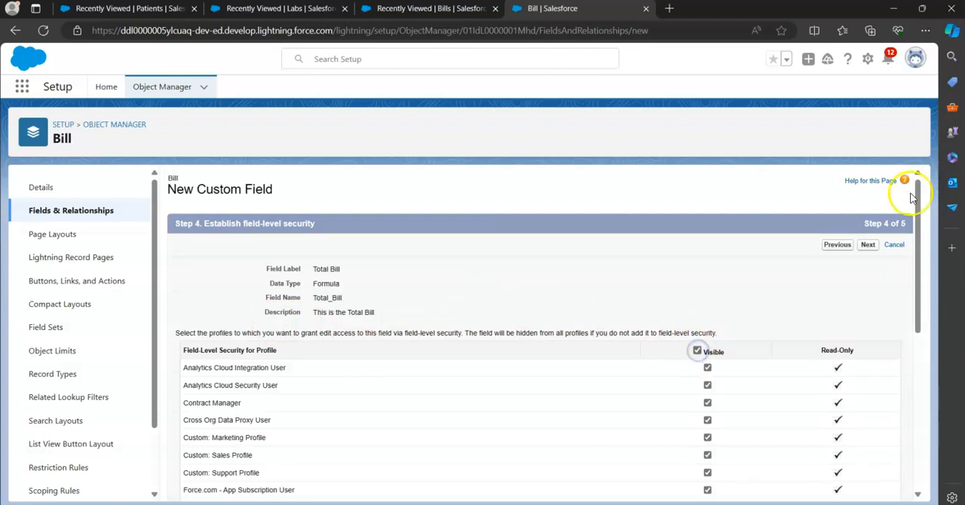
pyautogui.click(867, 244)
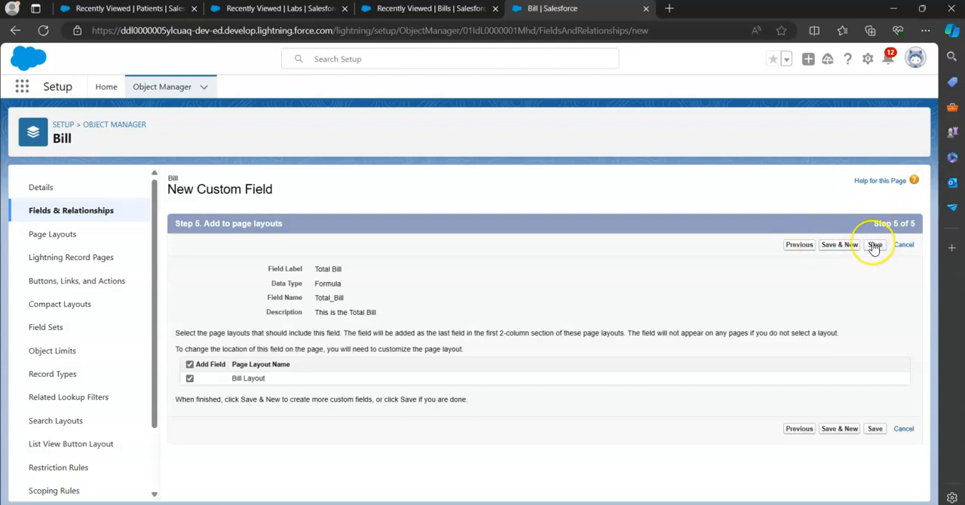
pyautogui.click(876, 247)
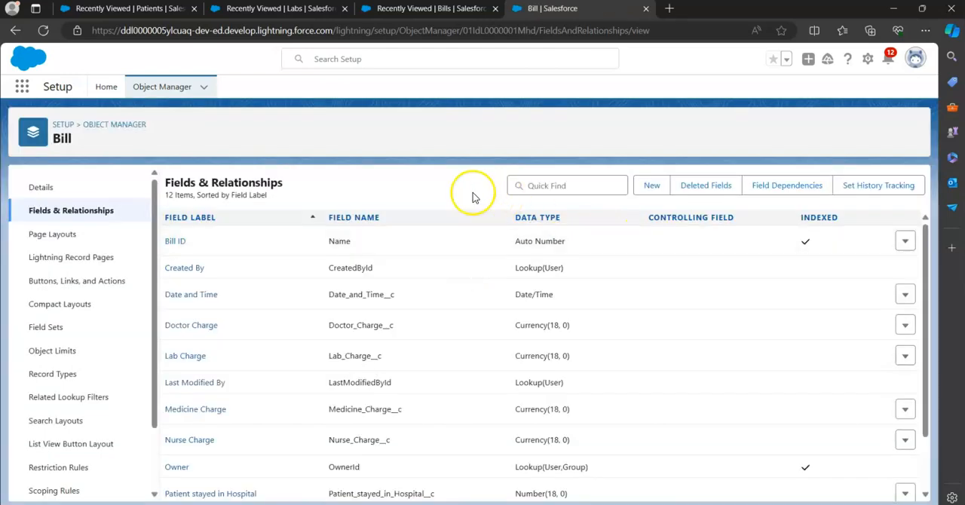
# Open the Hospital Management System app and start a new record on the Bills object
pyautogui.click(23, 88)
pyautogui.write('Hosp')
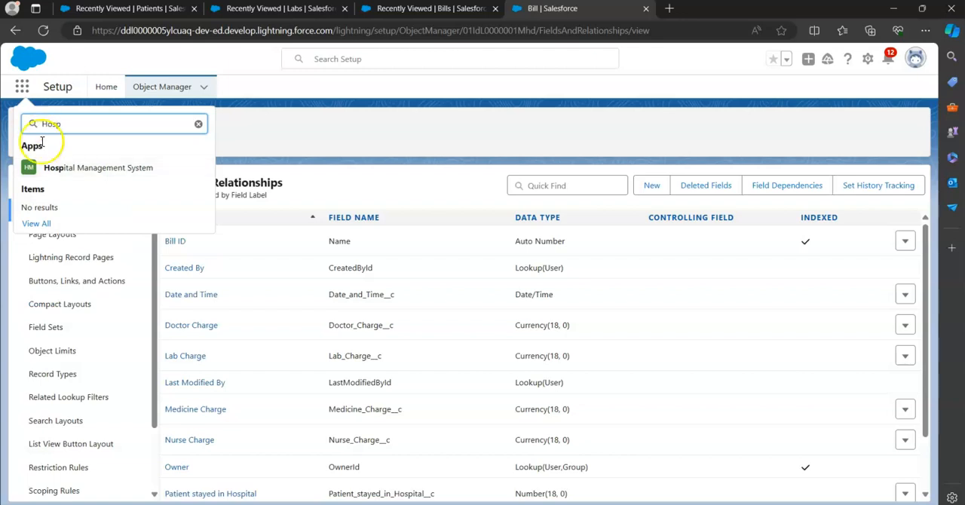
pyautogui.click(85, 175)
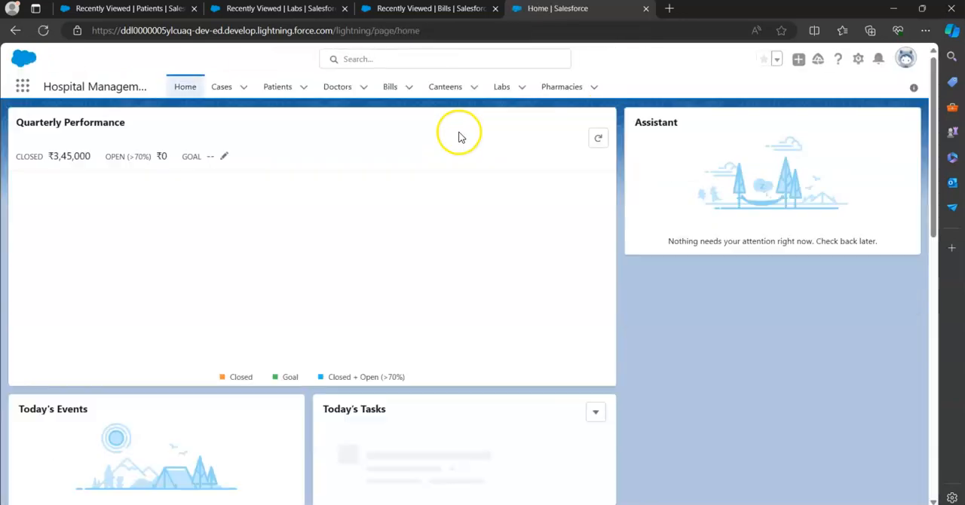
pyautogui.click(392, 88)
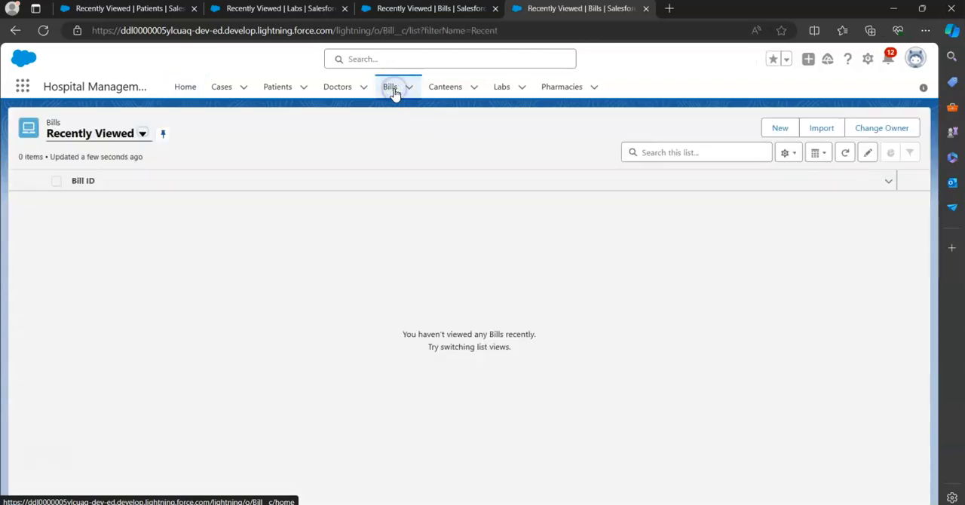
pyautogui.click(784, 128)
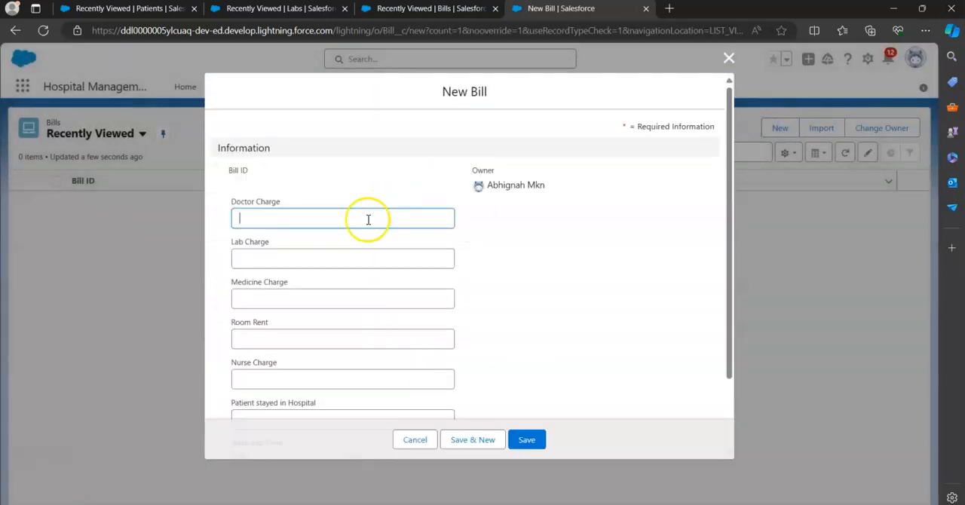
# Look through the New Bill form's fields, reload the page, dismiss the error and close the browser tab
pyautogui.scroll(-1, 256, 276)
pyautogui.scroll(2, 259, 279)
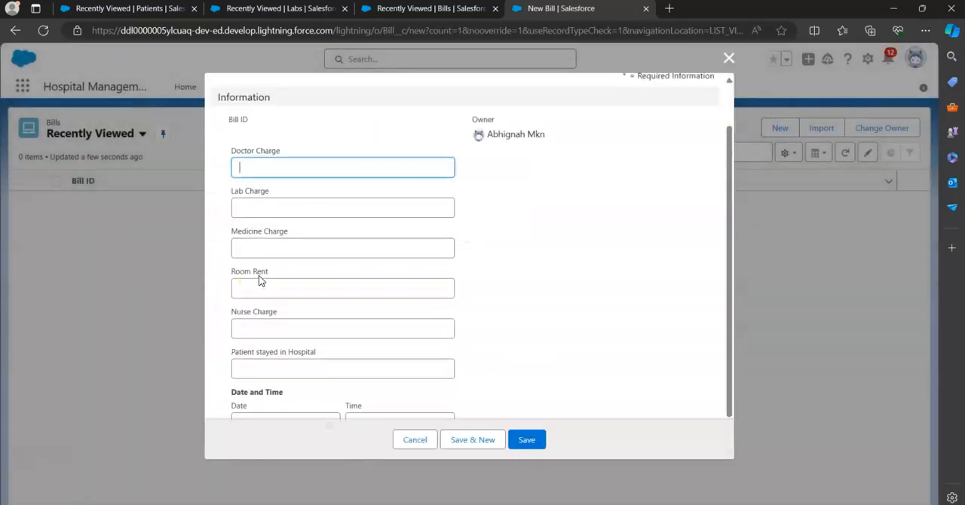
pyautogui.press('super+Tab')
pyautogui.click(259, 275)
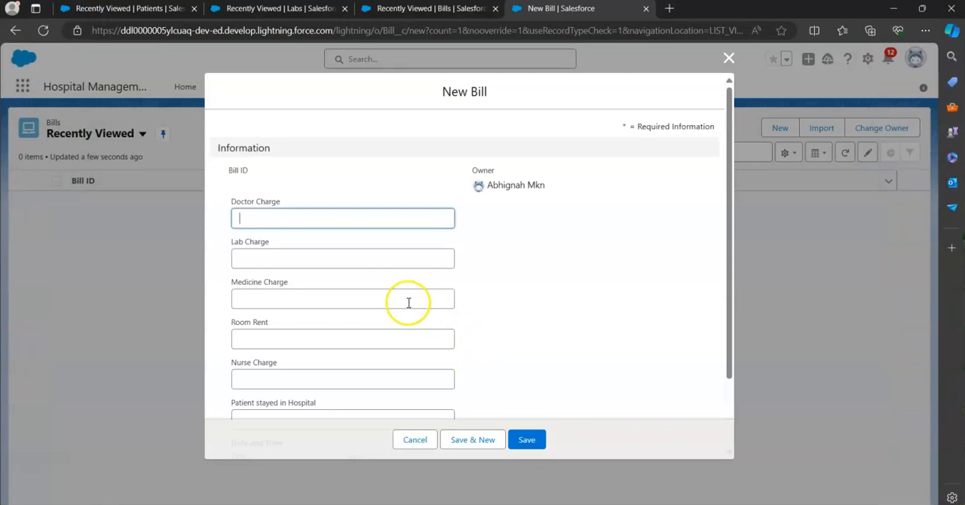
pyautogui.scroll(-2, 409, 302)
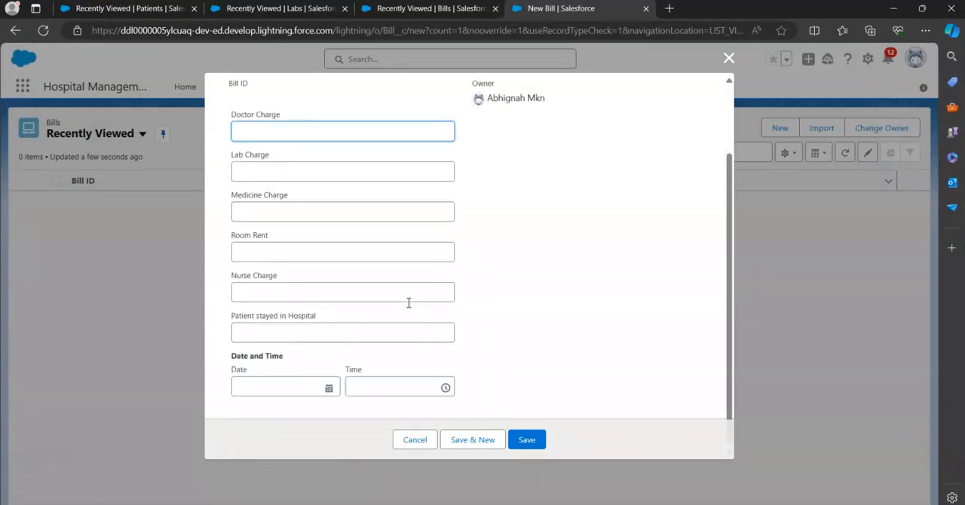
pyautogui.click(44, 32)
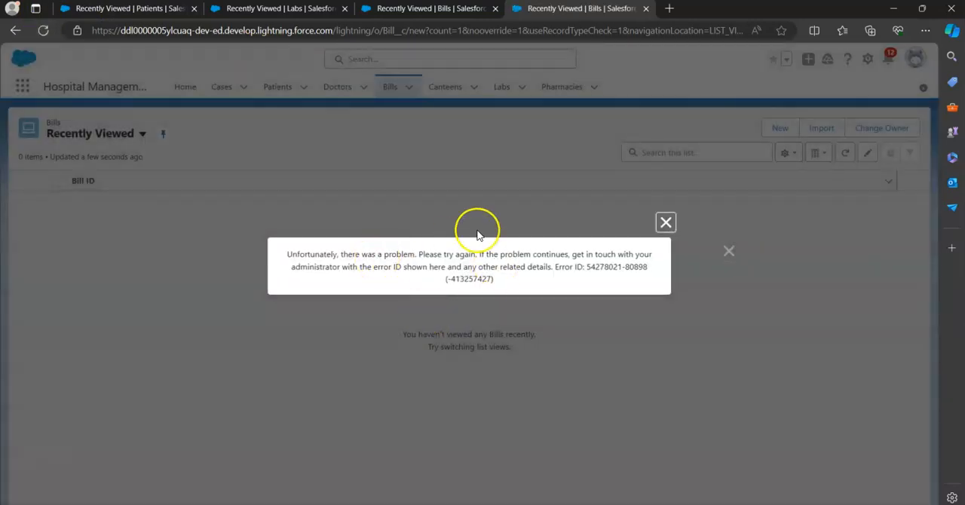
pyautogui.click(667, 221)
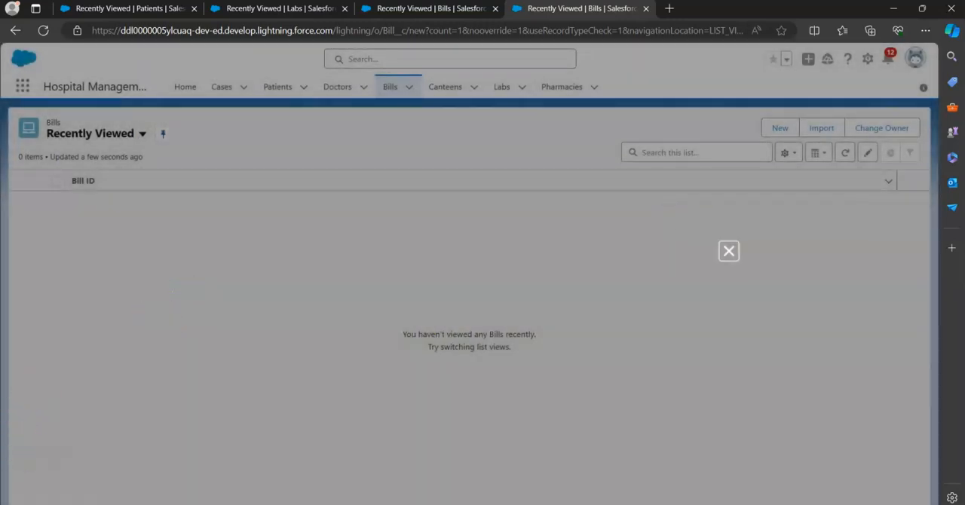
pyautogui.hotkey('ctrl', 'w')
# Open the Bills list in the already open Labs browser tab and start a new bill, looking over its fields
pyautogui.click(390, 87)
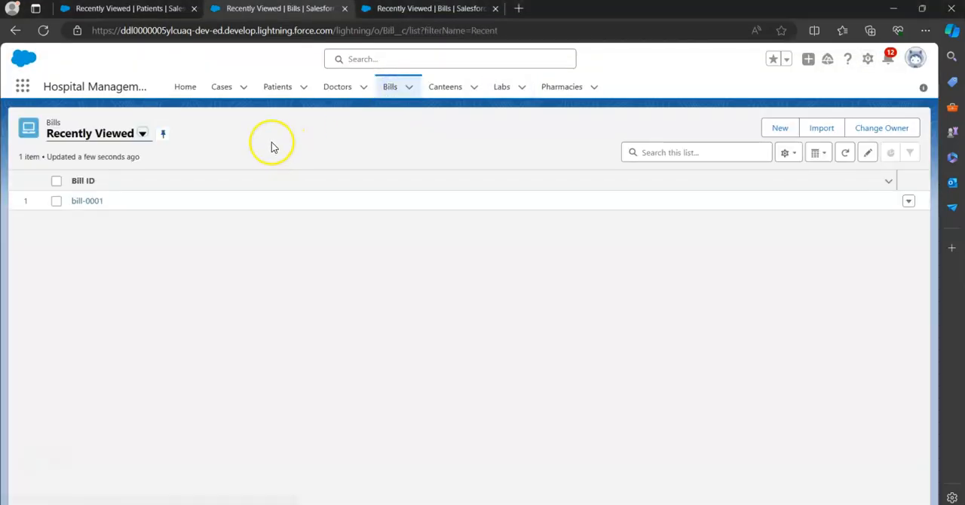
pyautogui.click(778, 129)
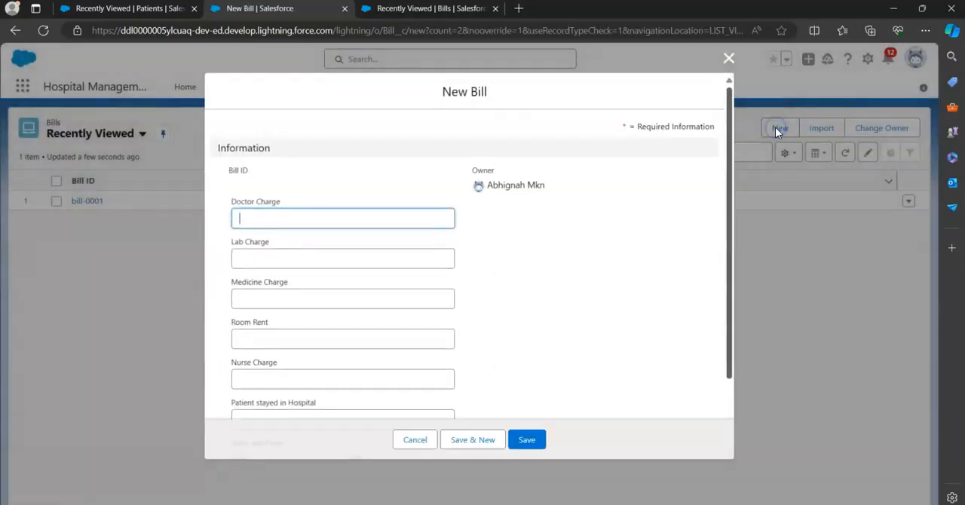
pyautogui.scroll(-2, 344, 265)
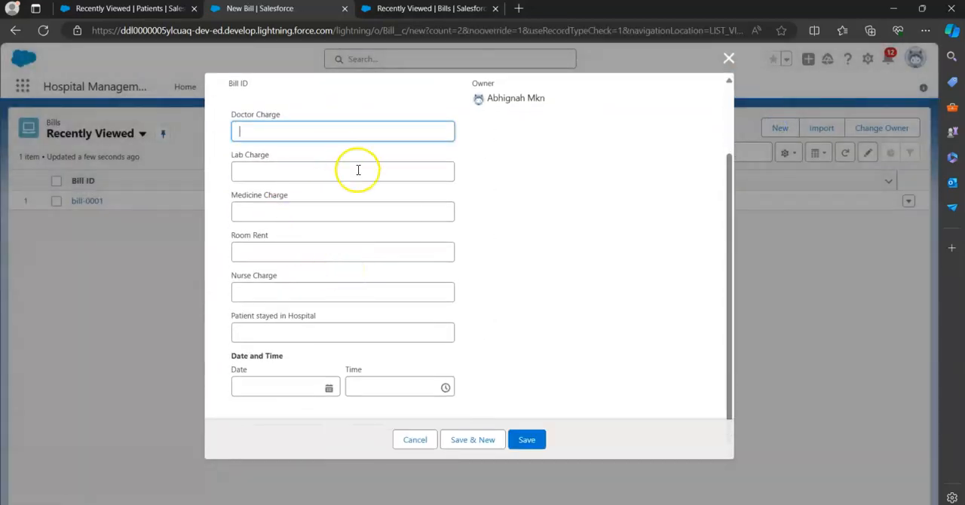
pyautogui.scroll(2, 354, 167)
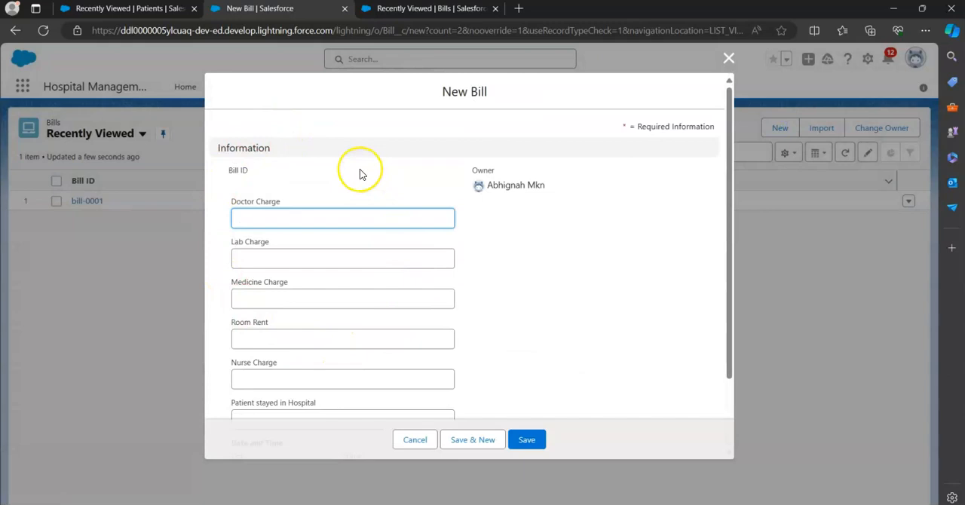
pyautogui.scroll(-1, 359, 174)
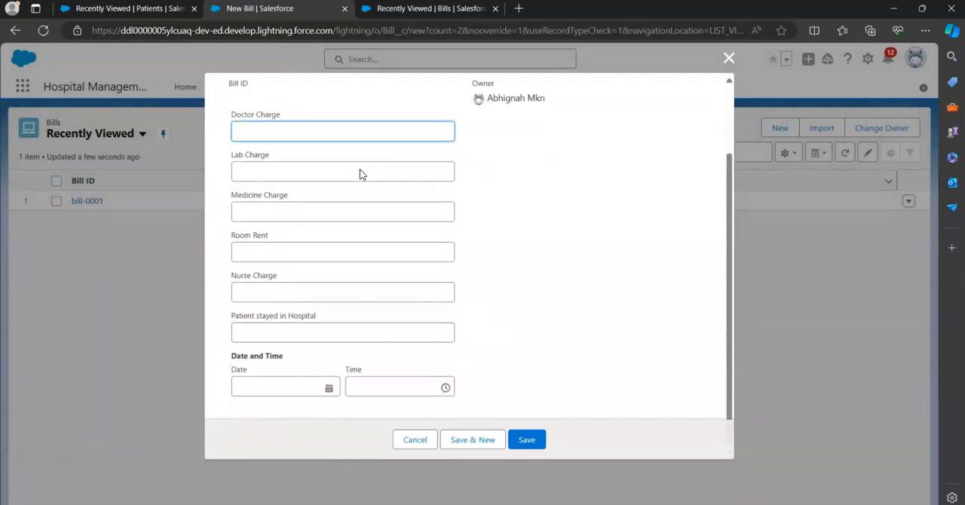
# Fill in the new bill's Doctor Charge as 3,000, Lab Charge as 1,000 and Medicine Charge as 4,000
pyautogui.click(257, 129)
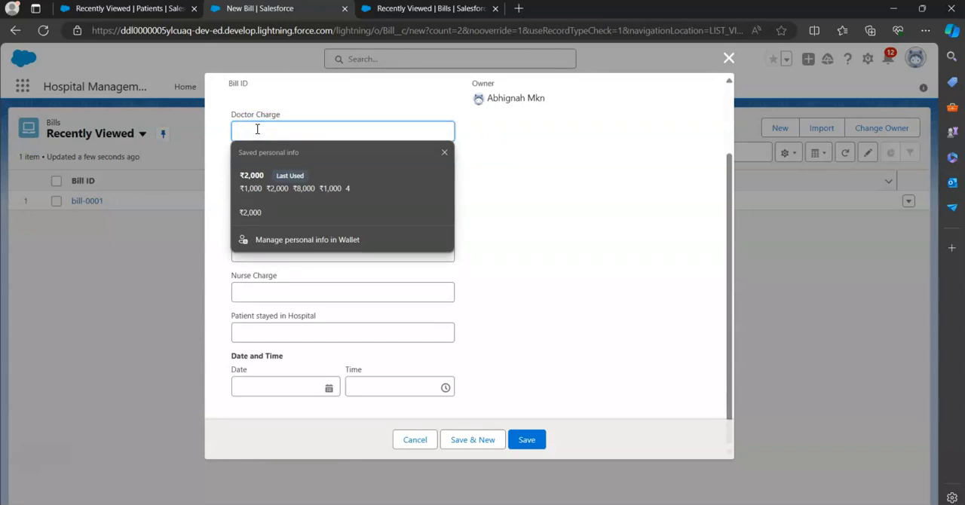
pyautogui.write('30')
pyautogui.press('Tab')
pyautogui.write('100')
pyautogui.press('Tab')
pyautogui.write('4')
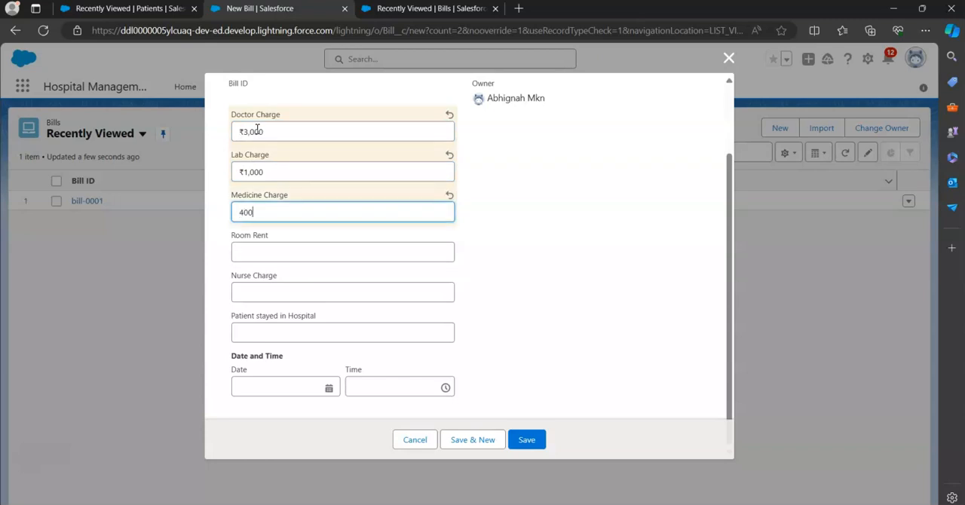
# Enter 8,000 for Room Rent, 1,000 for Nurse Charge and 3 for Patient stayed in Hospital
pyautogui.press('Tab')
pyautogui.write('8,000')
pyautogui.press('Tab')
pyautogui.write('1')
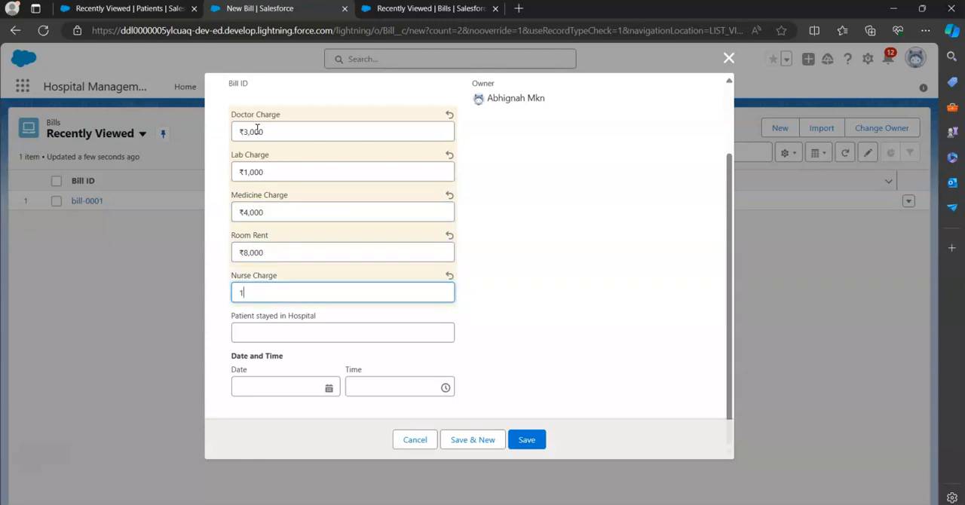
pyautogui.write(',000')
pyautogui.press('Tab')
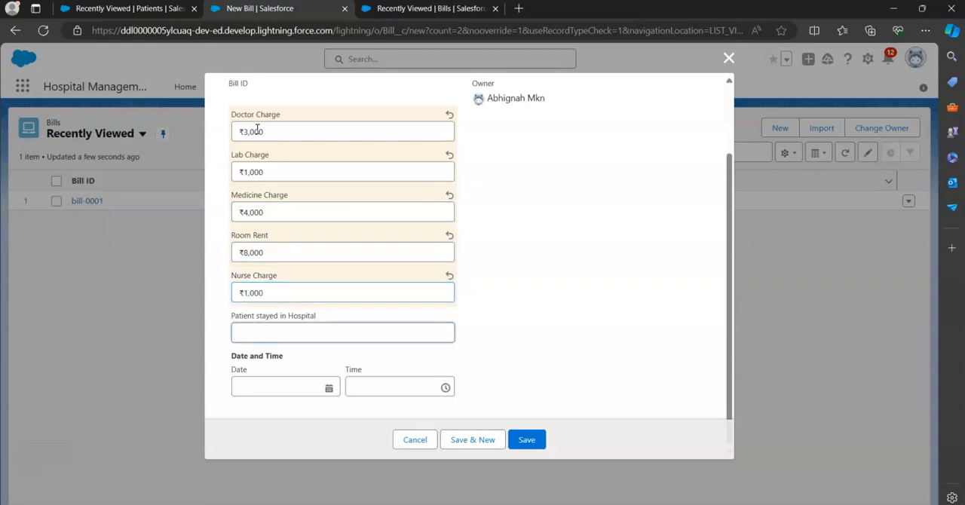
pyautogui.write('3')
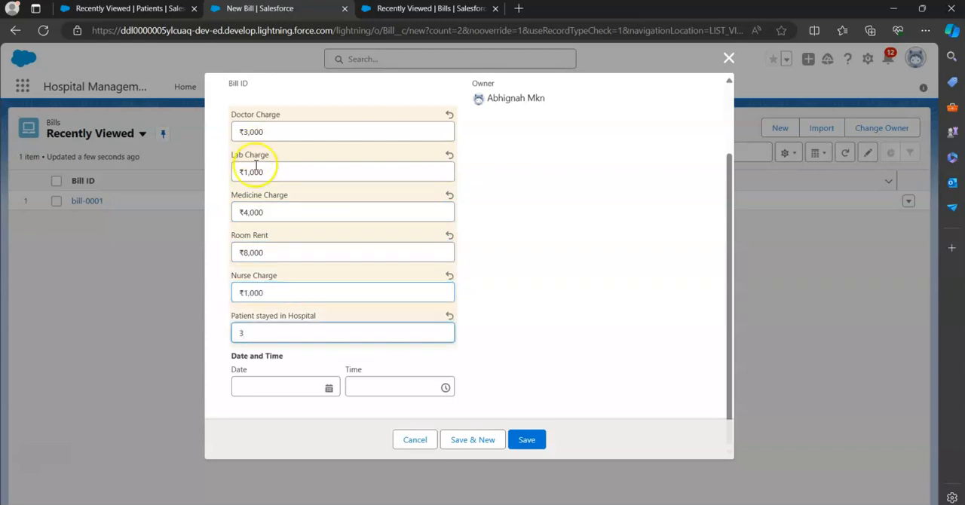
# Set the bill's Date and Time to today's date and save the record
pyautogui.click(326, 386)
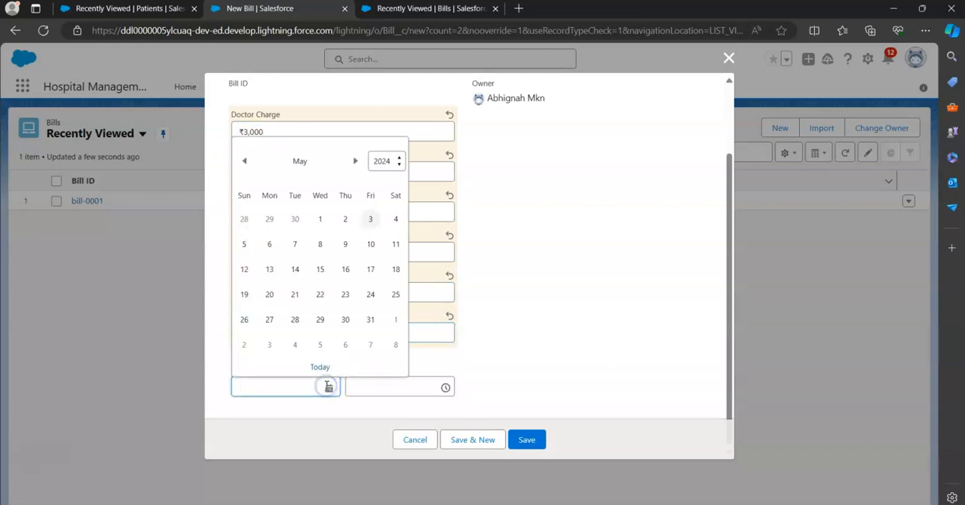
pyautogui.click(320, 366)
pyautogui.click(530, 444)
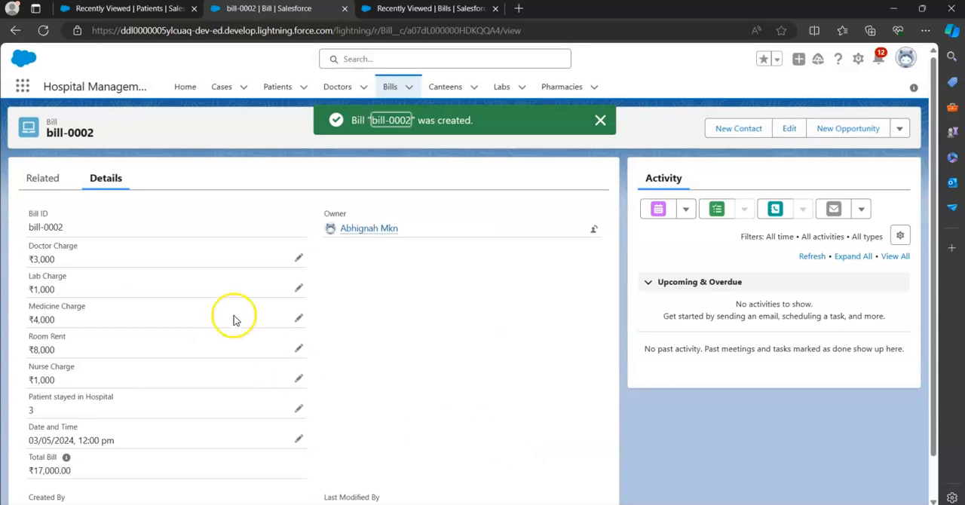
# Examine the calculated Total Bill on the saved record and view the field's help text
pyautogui.scroll(-1, 234, 320)
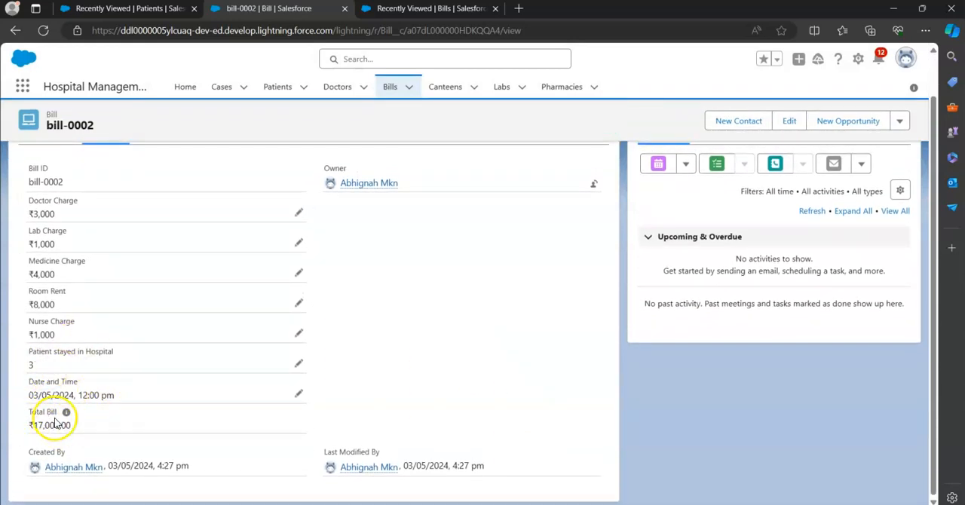
pyautogui.moveTo(64, 420)
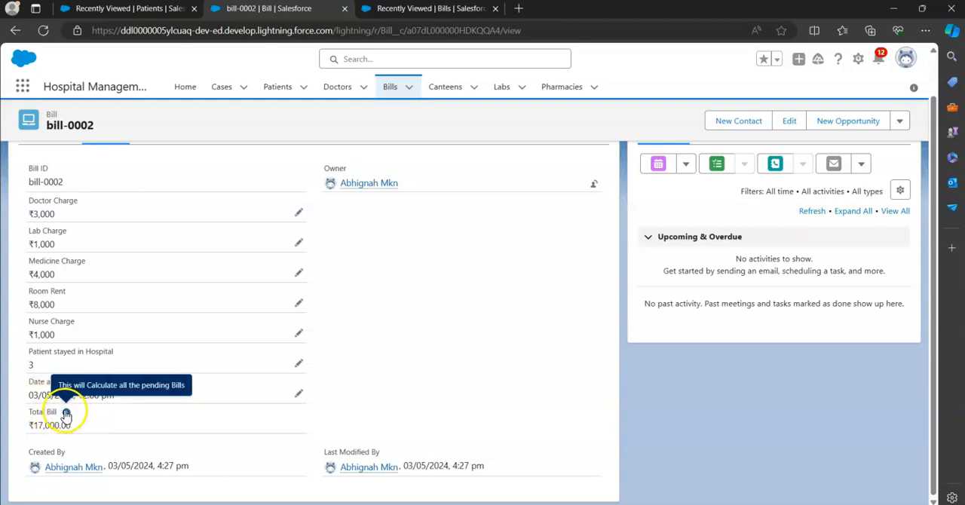
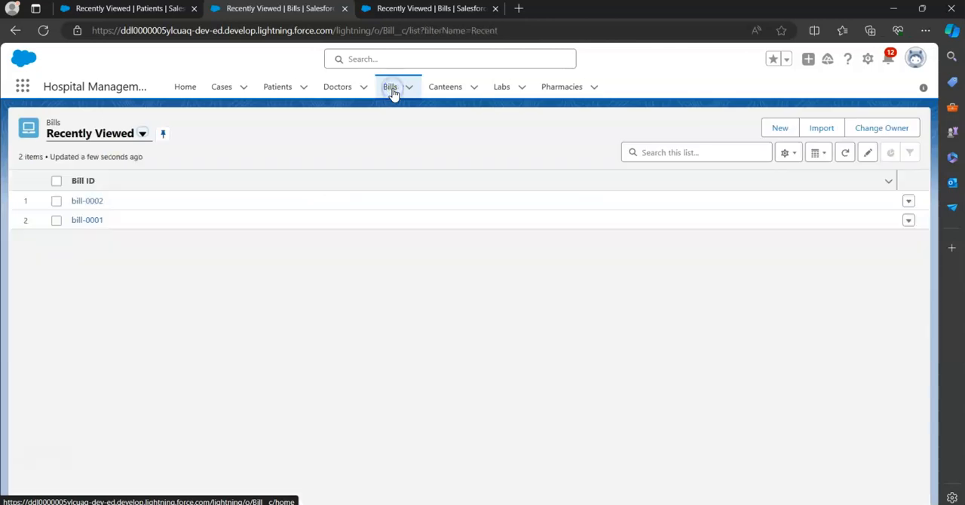
pyautogui.click(285, 88)
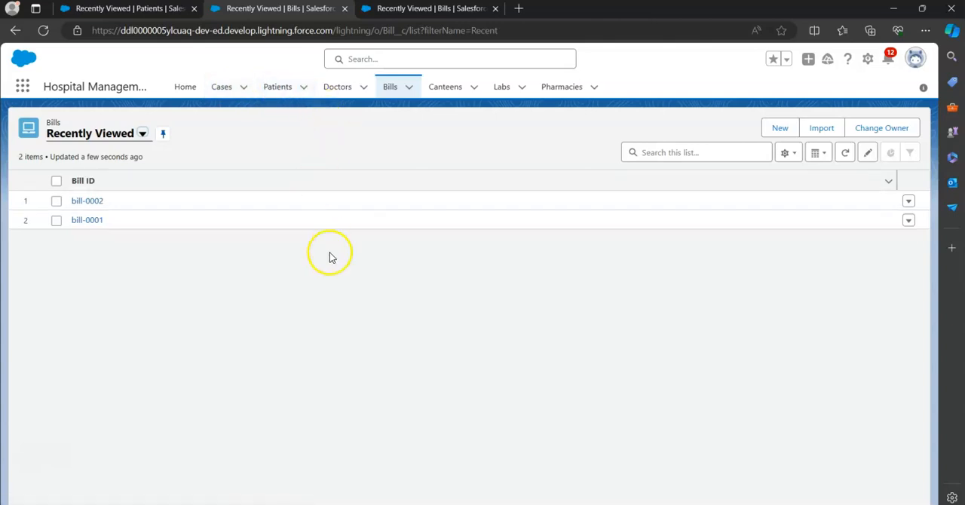
pyautogui.click(273, 90)
pyautogui.click(273, 90)
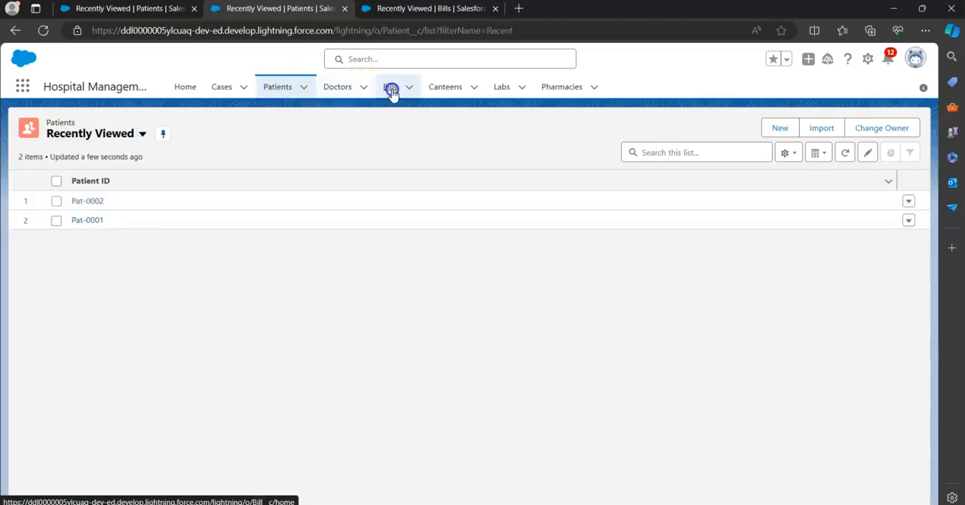
pyautogui.click(390, 88)
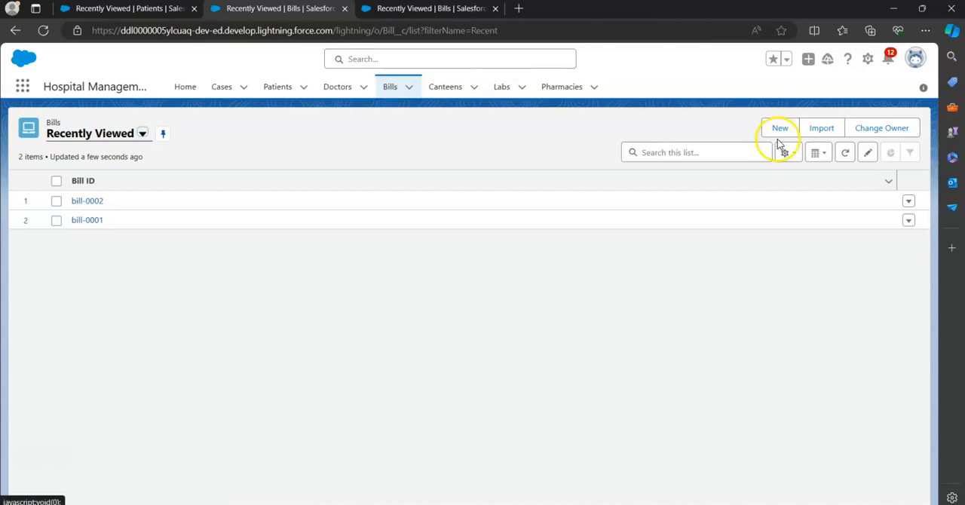
# Open Setup, dismiss the new Setup domain notice, and go to the Bill object's Fields & Relationships
pyautogui.click(868, 59)
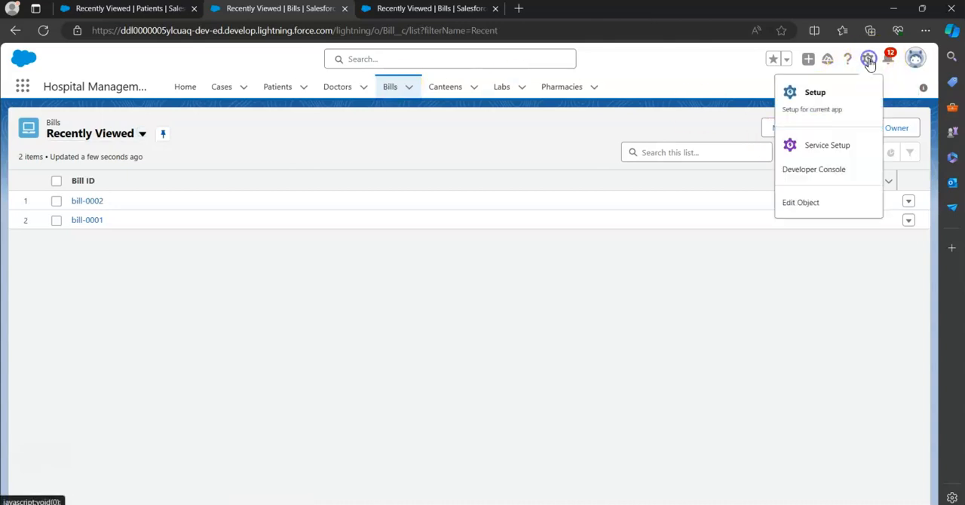
pyautogui.click(816, 91)
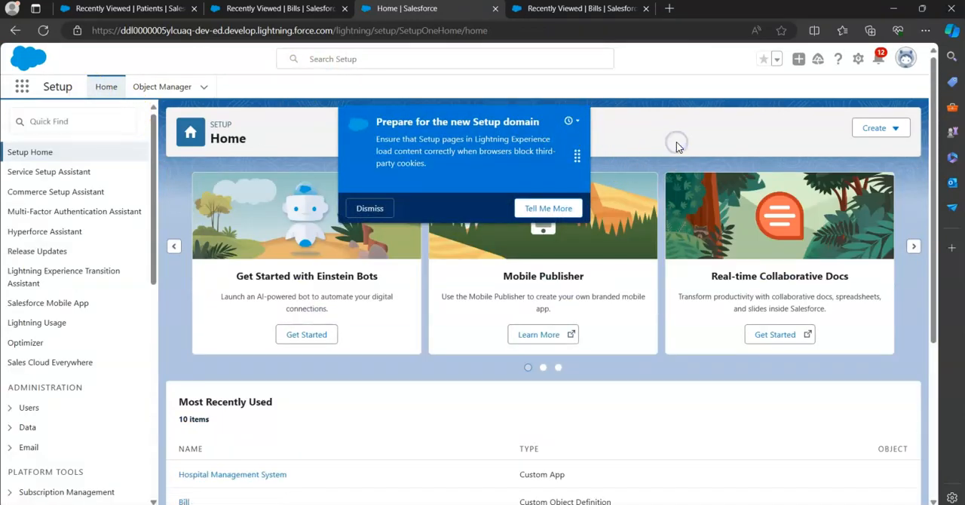
pyautogui.click(370, 210)
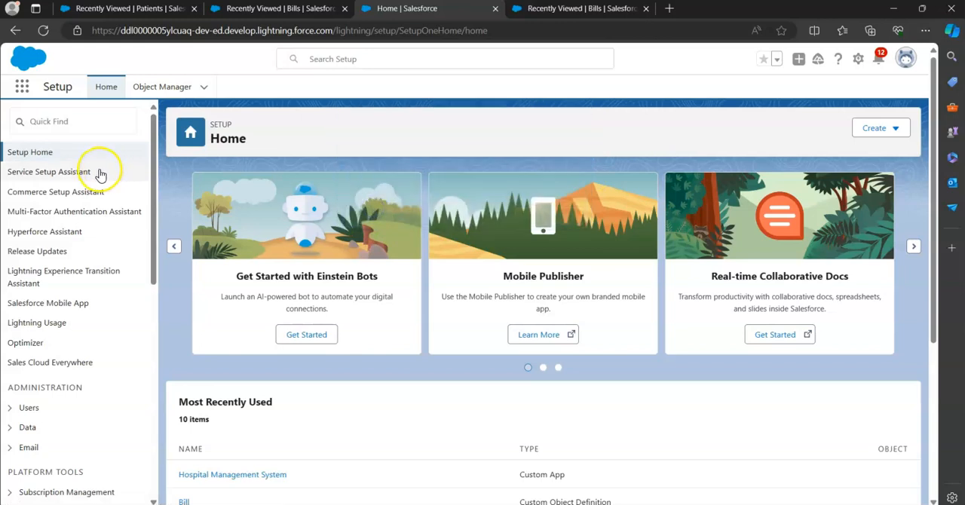
pyautogui.click(202, 89)
pyautogui.click(154, 157)
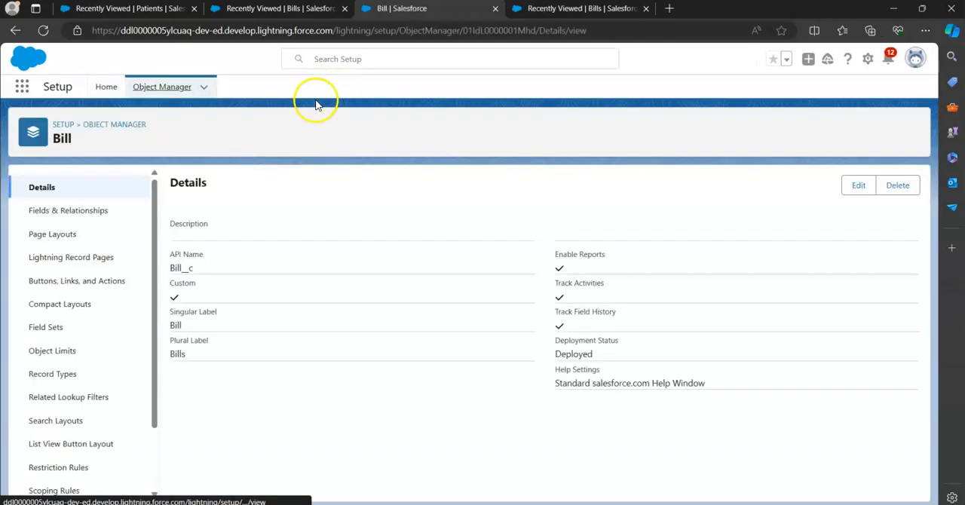
pyautogui.click(85, 215)
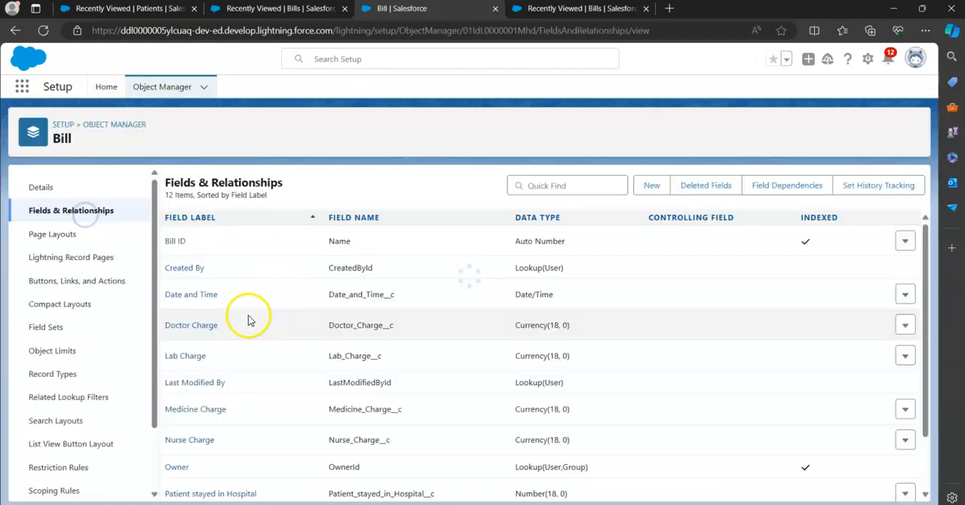
# Start a new custom field on the Bill object as a Lookup Relationship related to the Patient object
pyautogui.click(650, 186)
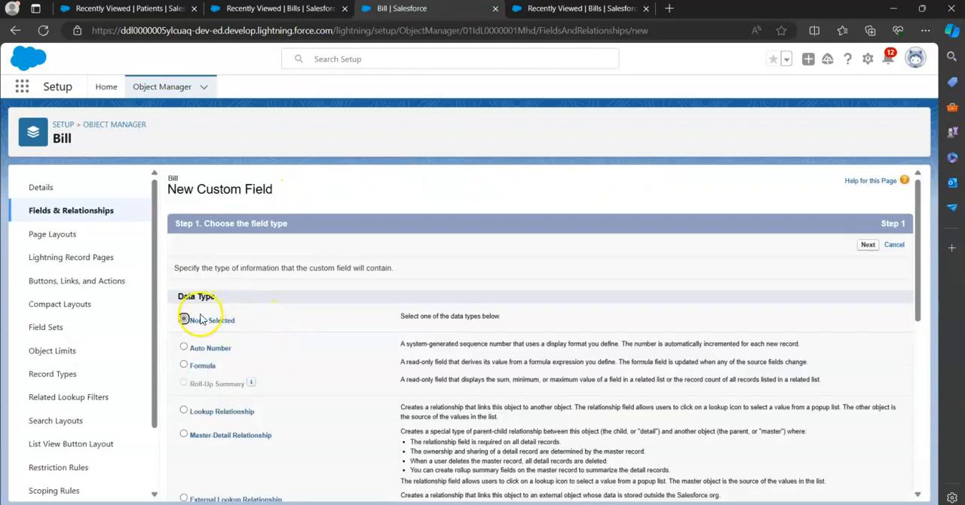
pyautogui.scroll(-2, 215, 347)
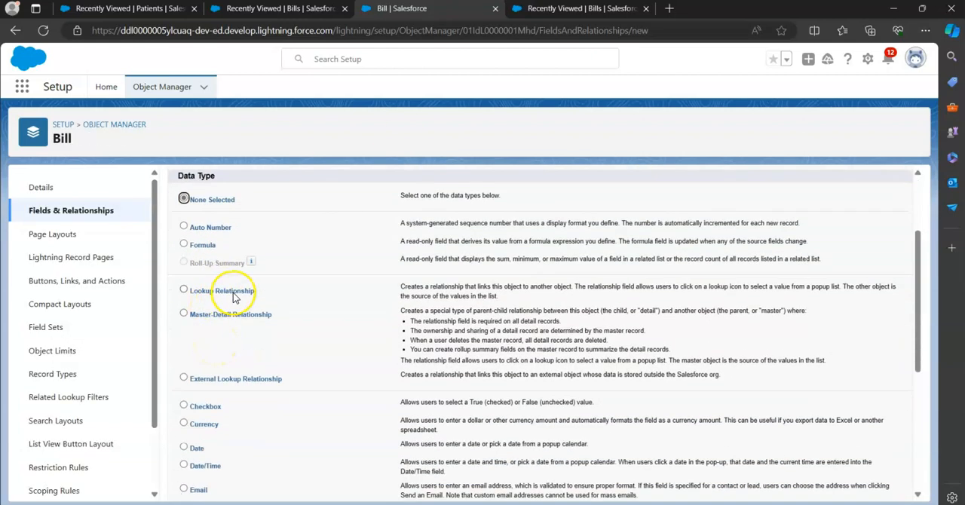
pyautogui.scroll(-4, 301, 395)
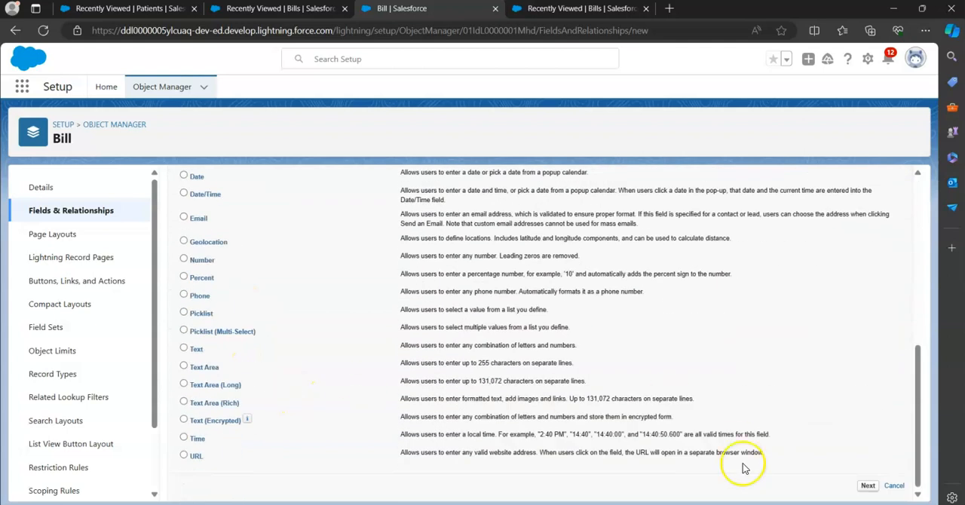
pyautogui.click(867, 486)
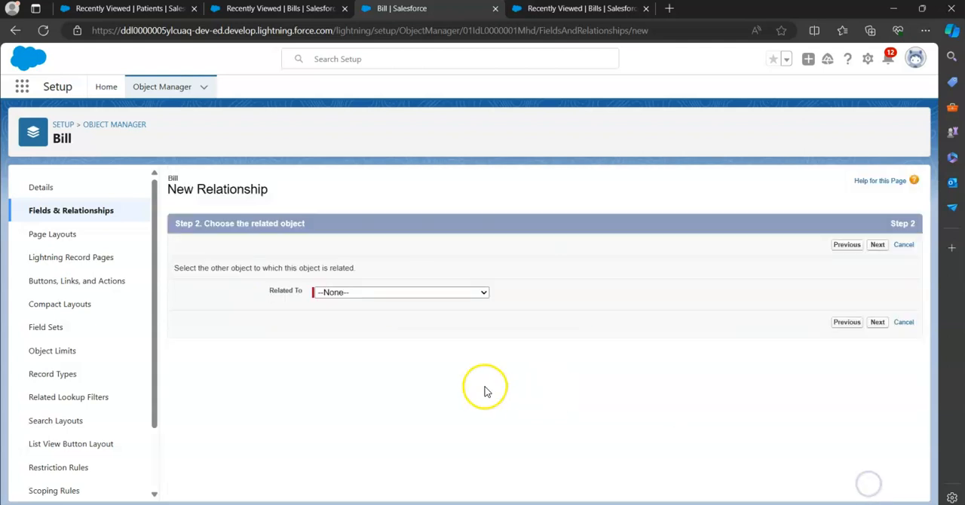
pyautogui.click(373, 295)
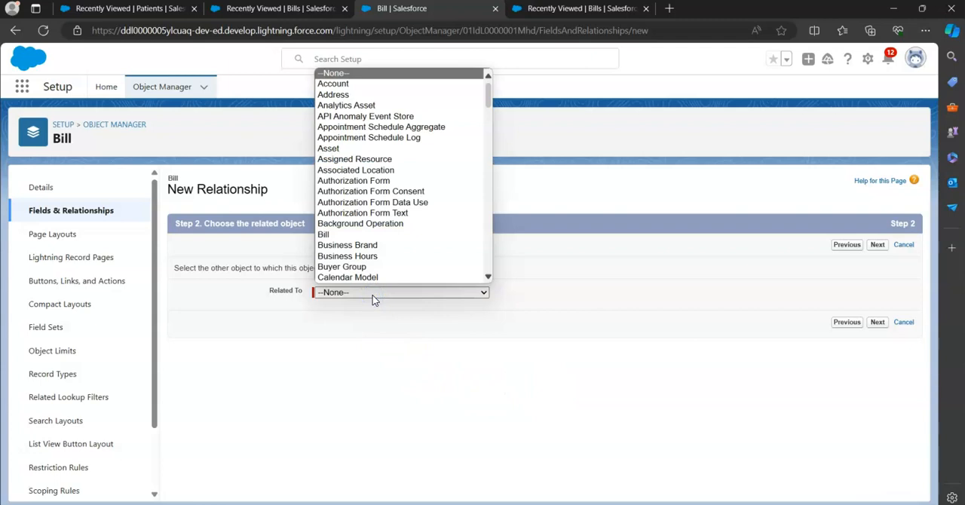
pyautogui.write('pat')
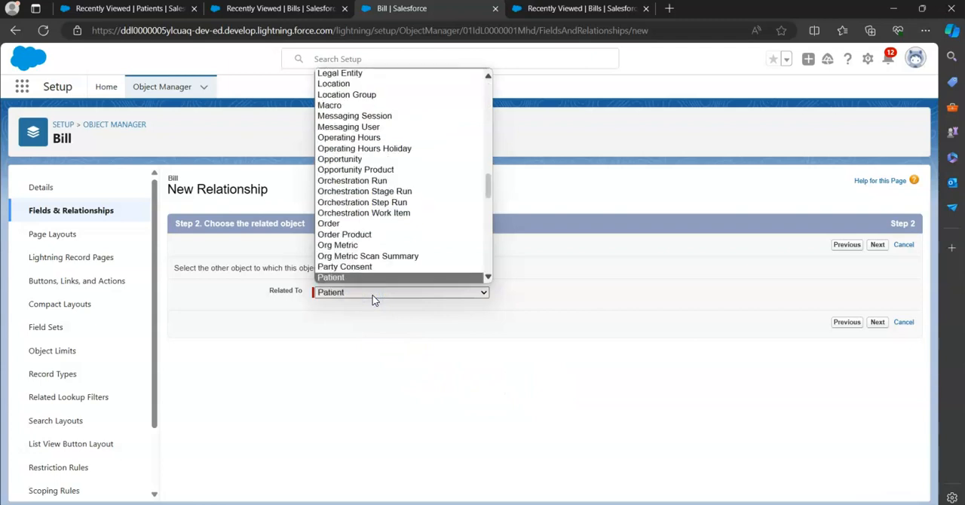
pyautogui.click(345, 277)
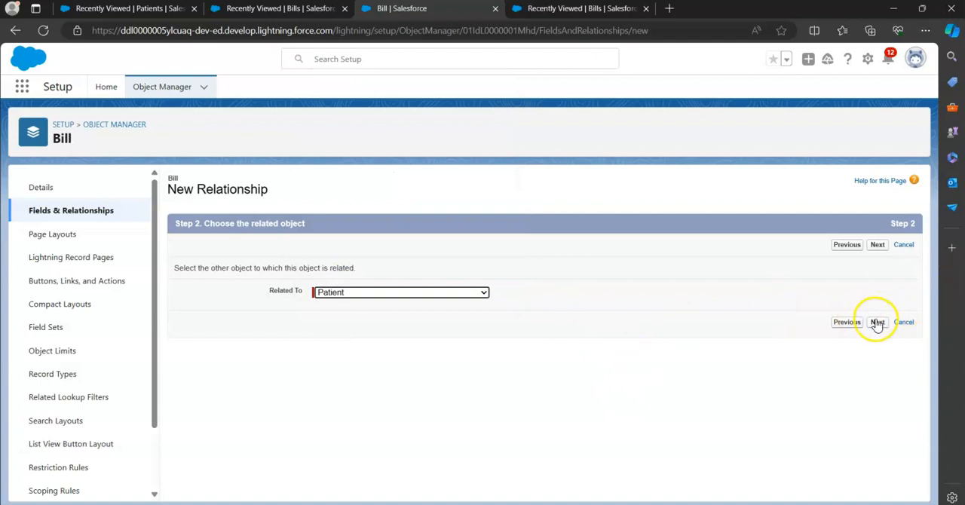
pyautogui.click(877, 322)
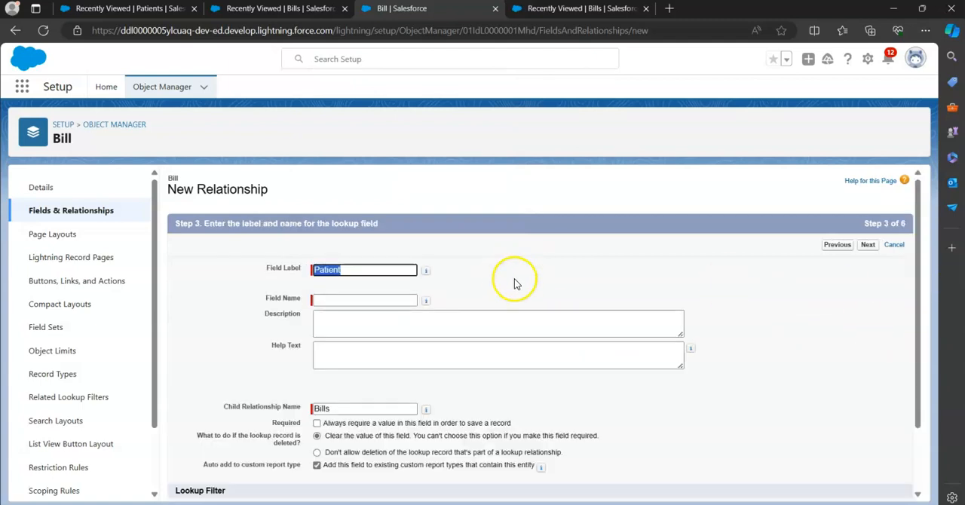
# Name the lookup field Patient, accept the default field-level security, page layouts and Bills related list, and save it
pyautogui.press('Tab')
pyautogui.press('Tab')
pyautogui.press('Tab')
pyautogui.press('Tab')
pyautogui.press('Tab')
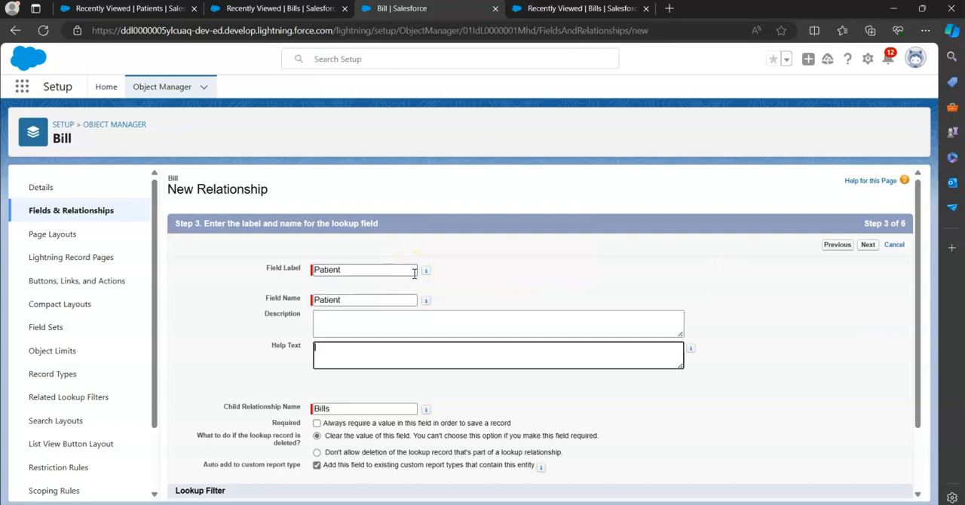
pyautogui.scroll(-2, 417, 294)
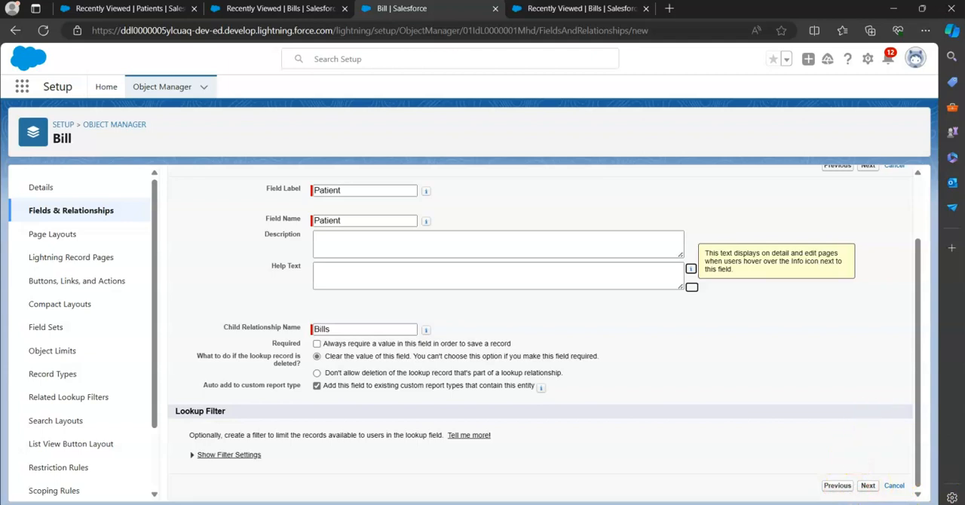
pyautogui.click(868, 486)
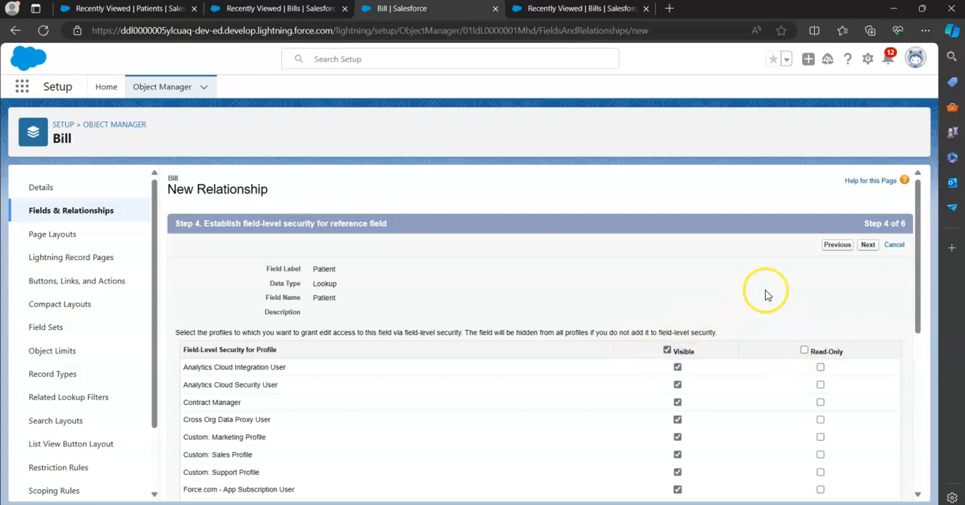
pyautogui.click(868, 245)
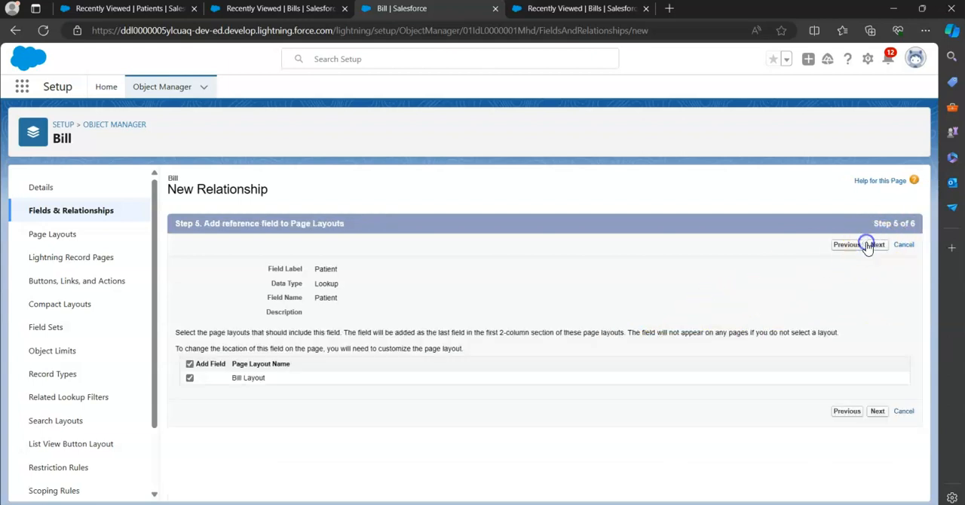
pyautogui.click(878, 251)
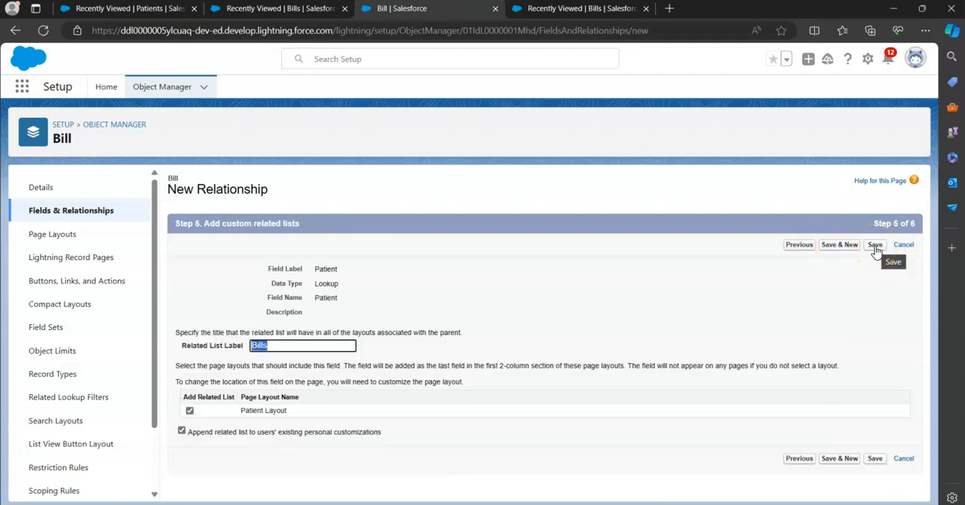
pyautogui.click(875, 246)
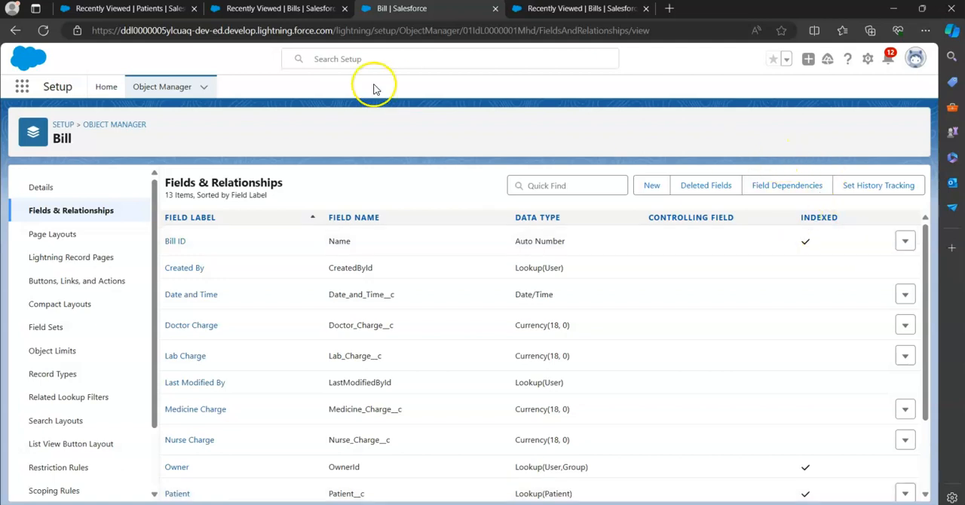
# Reload the Bills list in the app and check the new bill form for the Patient lookup field, then close the form
pyautogui.click(293, 14)
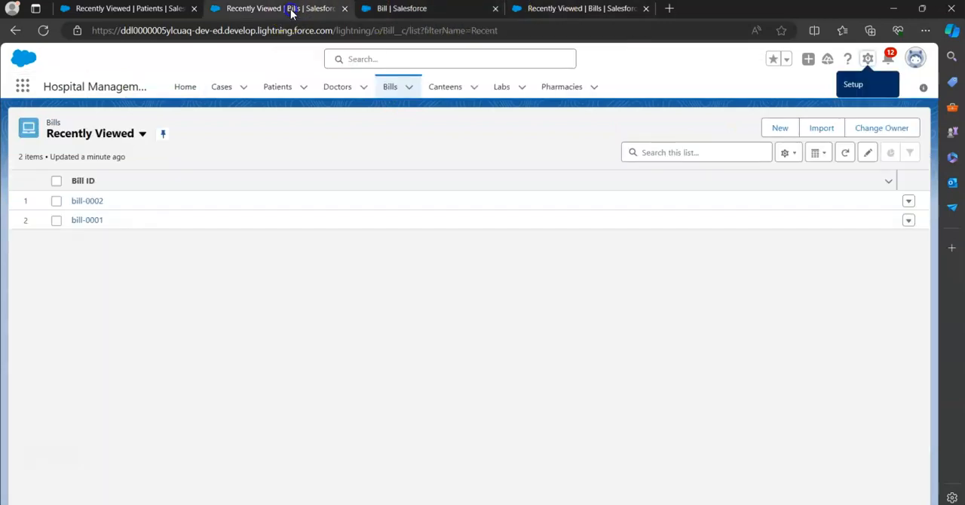
pyautogui.click(42, 30)
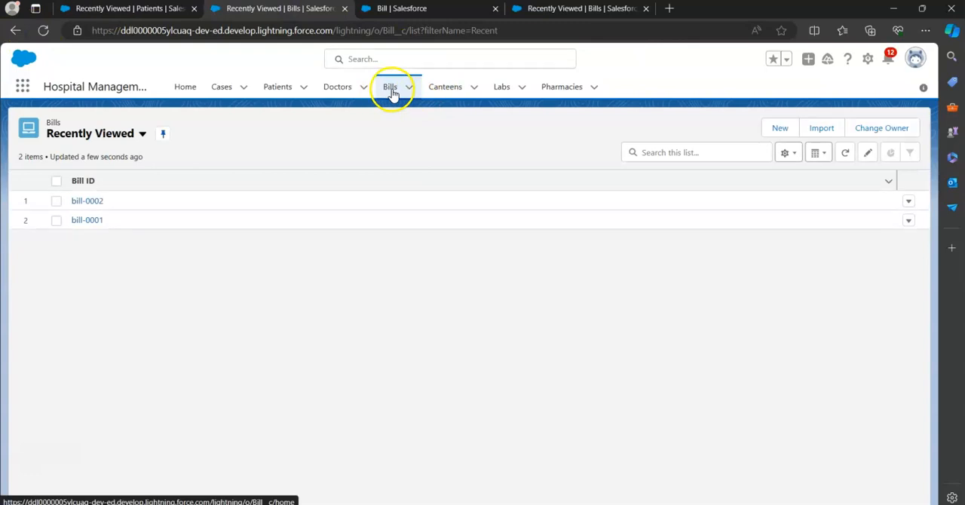
pyautogui.click(390, 89)
pyautogui.click(779, 130)
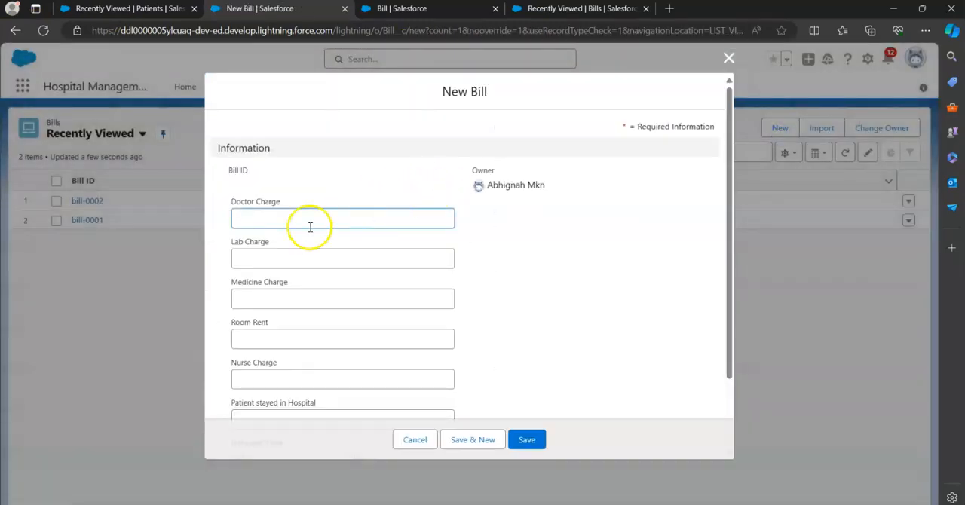
pyautogui.scroll(-1, 296, 299)
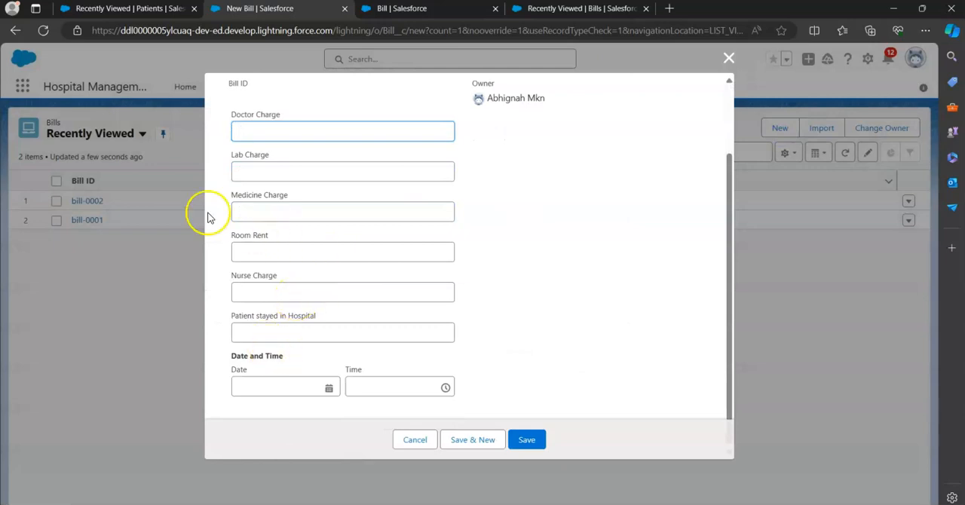
pyautogui.click(43, 31)
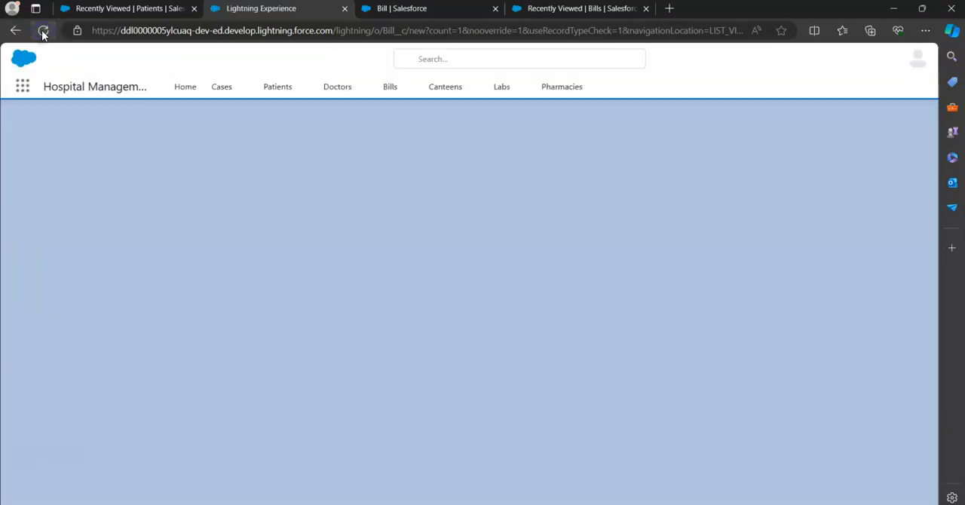
pyautogui.scroll(-1, 402, 278)
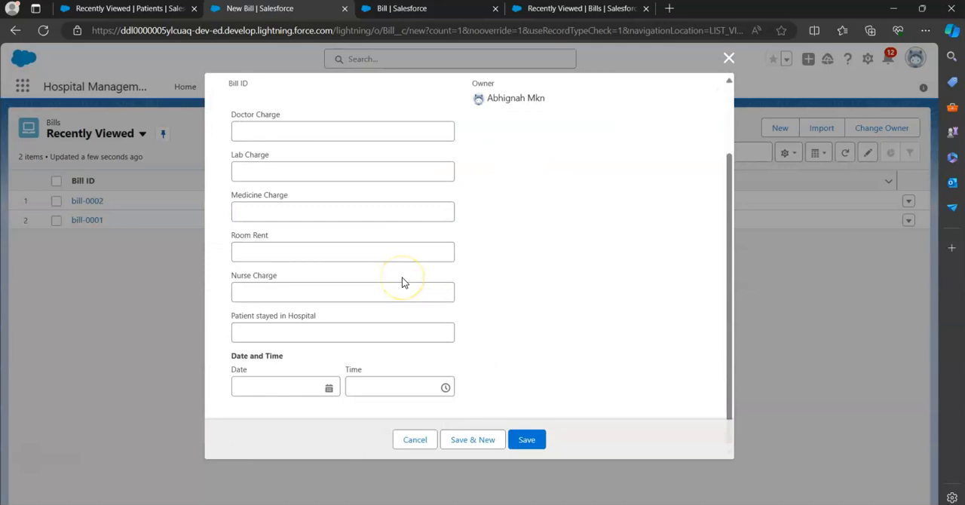
pyautogui.scroll(2, 451, 255)
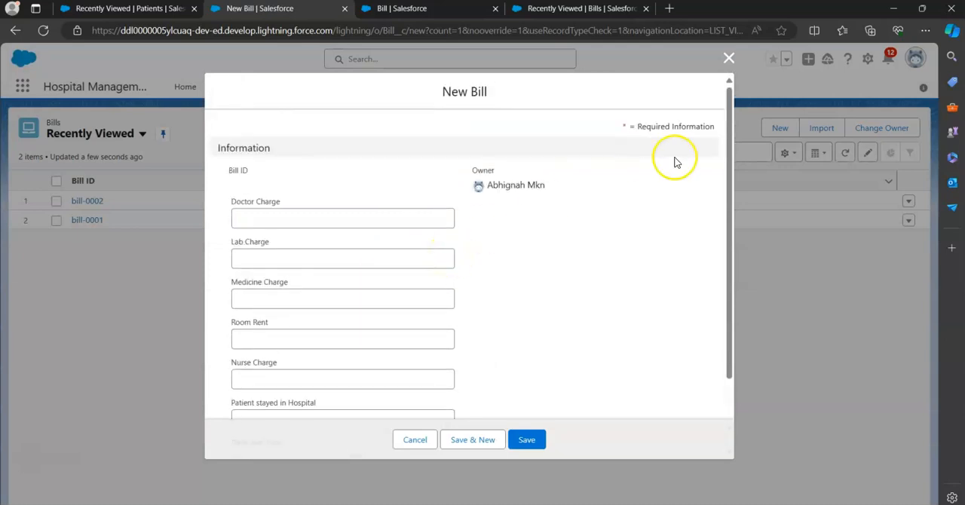
pyautogui.click(728, 57)
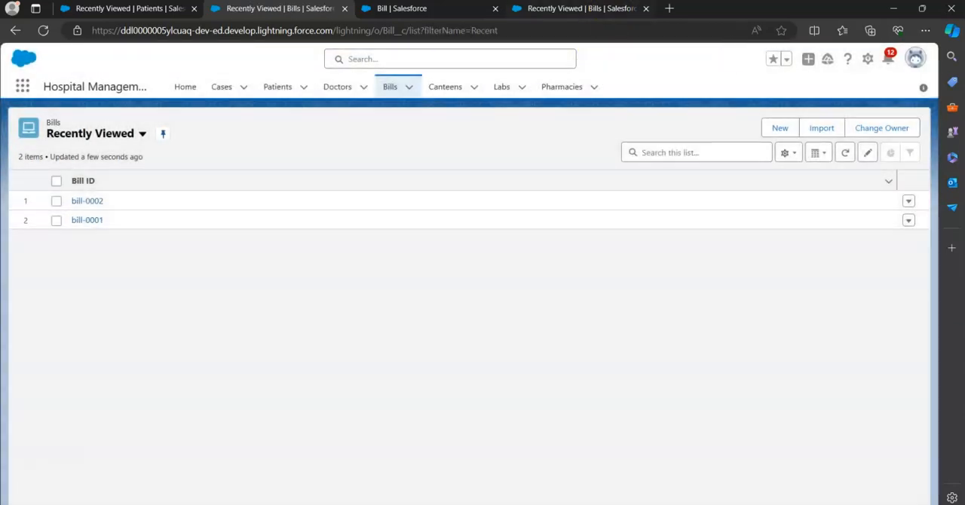
# Reload Bills in the other browser tab, recheck a new bill form for the Patient field and discard the form
pyautogui.click(608, 8)
pyautogui.click(43, 30)
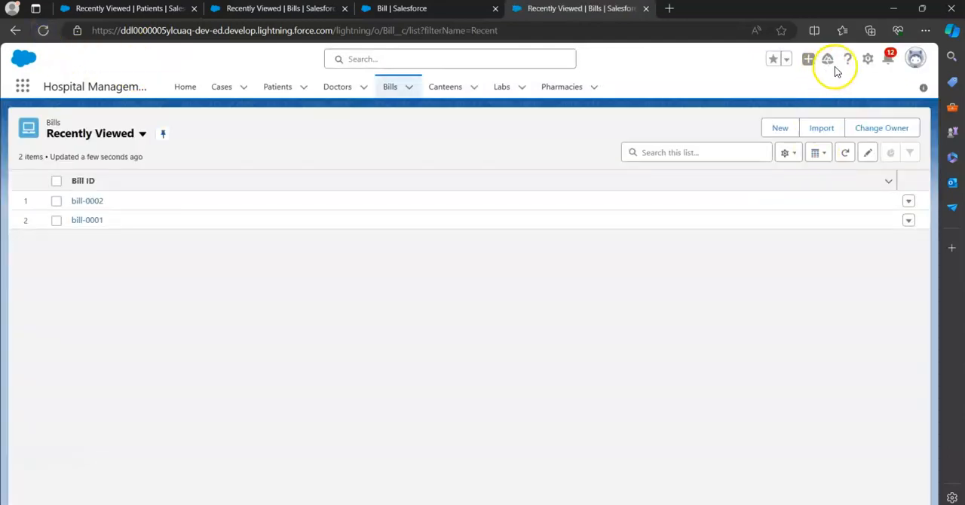
pyautogui.click(769, 130)
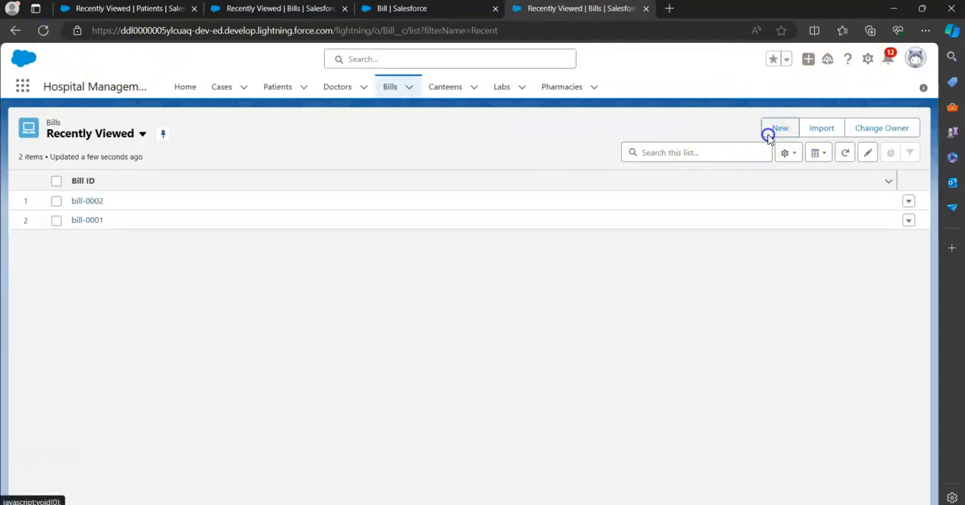
pyautogui.scroll(-2, 424, 288)
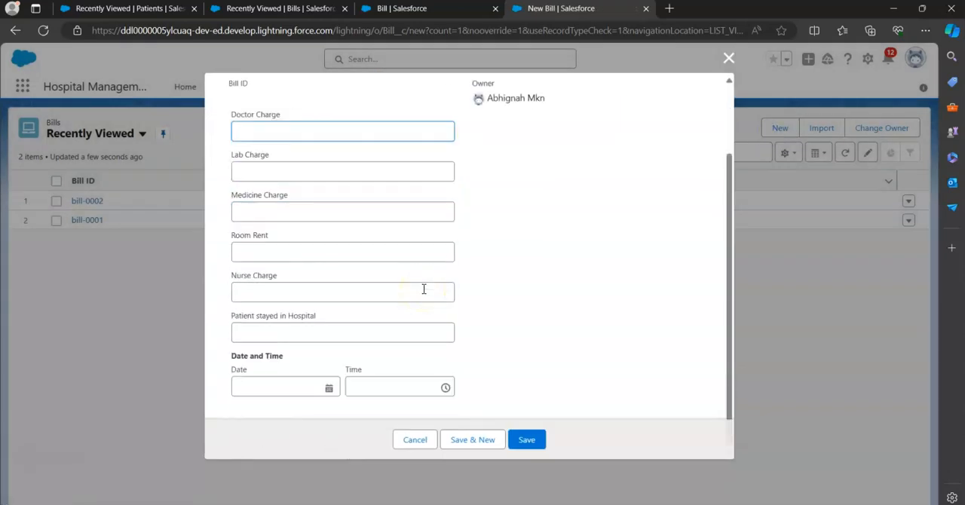
pyautogui.scroll(2, 424, 288)
pyautogui.scroll(-2, 424, 289)
pyautogui.click(728, 58)
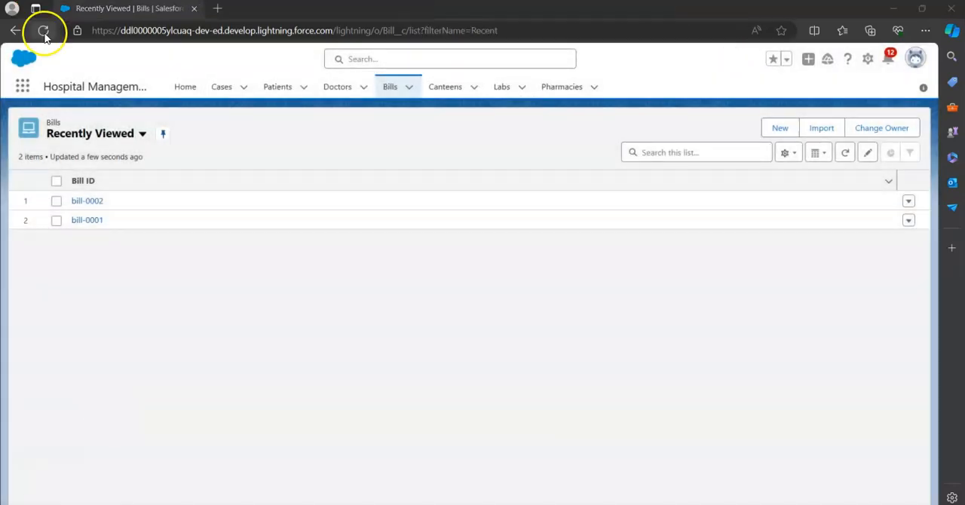
pyautogui.click(43, 30)
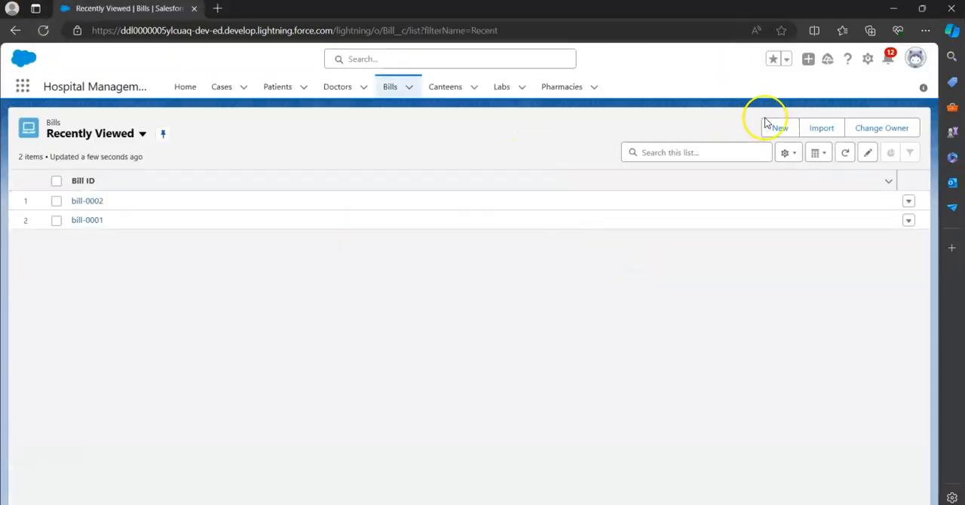
# Start a new bill and check which recent patients the Patient lookup offers
pyautogui.click(778, 128)
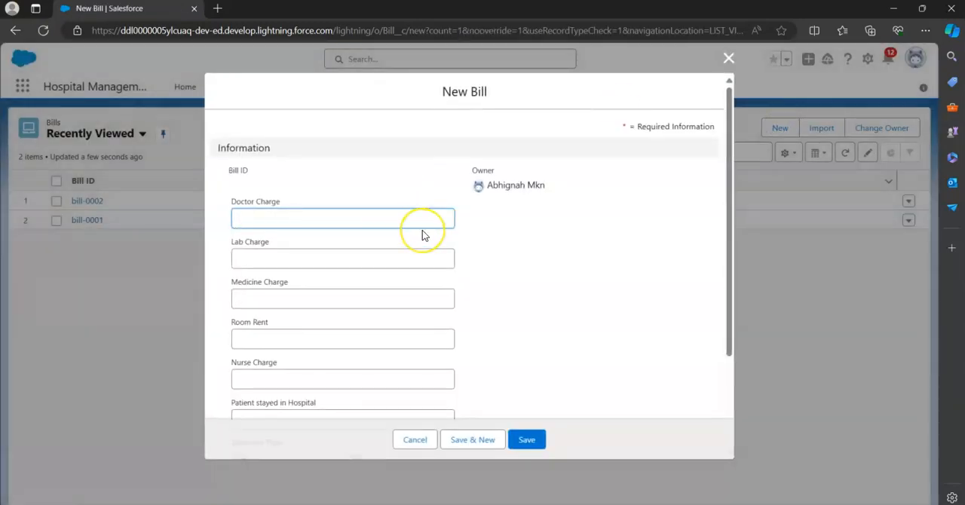
pyautogui.scroll(-2, 422, 235)
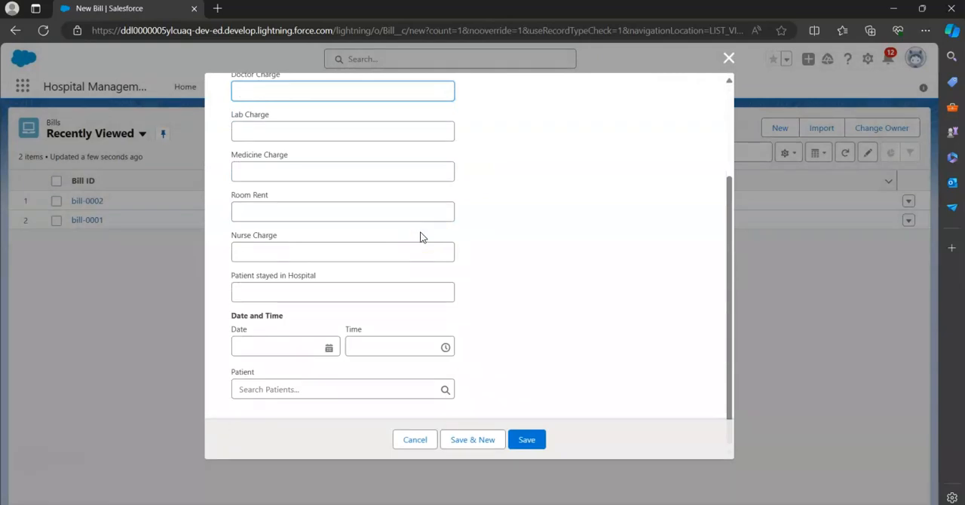
pyautogui.click(447, 389)
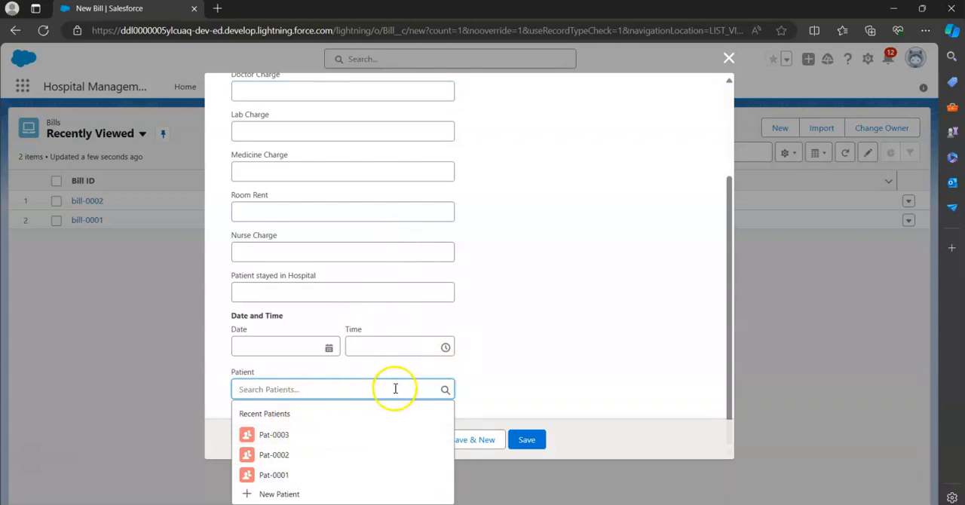
pyautogui.scroll(3, 502, 183)
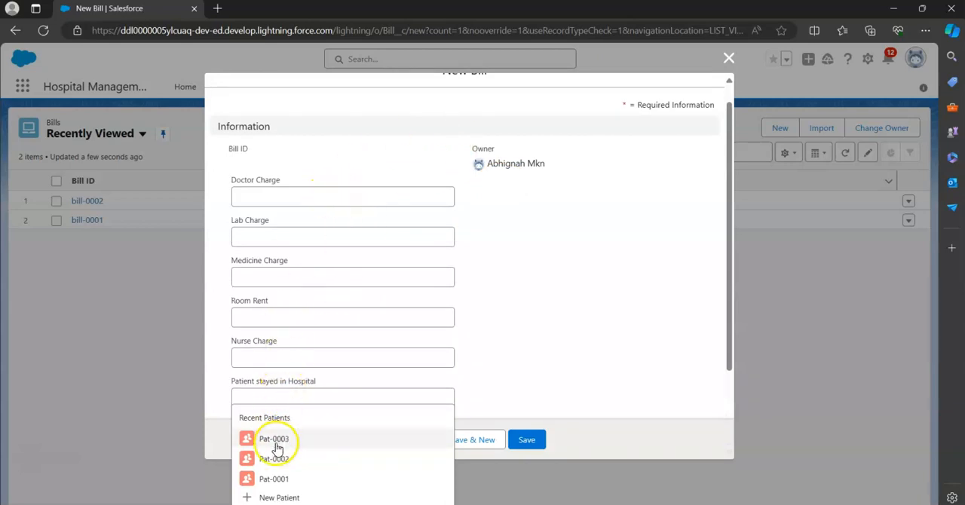
# Enter charges on the new bill: Doctor ₹1,000, Lab ₹1,000, Medicine ₹4,000, Room Rent ₹3,000 and Nurse ₹1,000
pyautogui.click(252, 197)
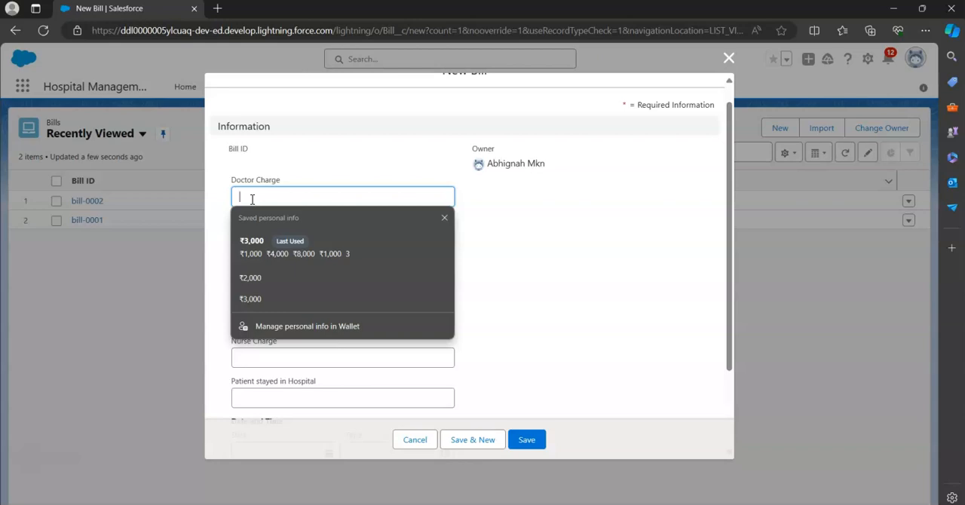
pyautogui.write('1000')
pyautogui.press('Tab')
pyautogui.write('1')
pyautogui.press('Tab')
pyautogui.write('400')
pyautogui.press('Tab')
pyautogui.write('3')
pyautogui.press('Tab')
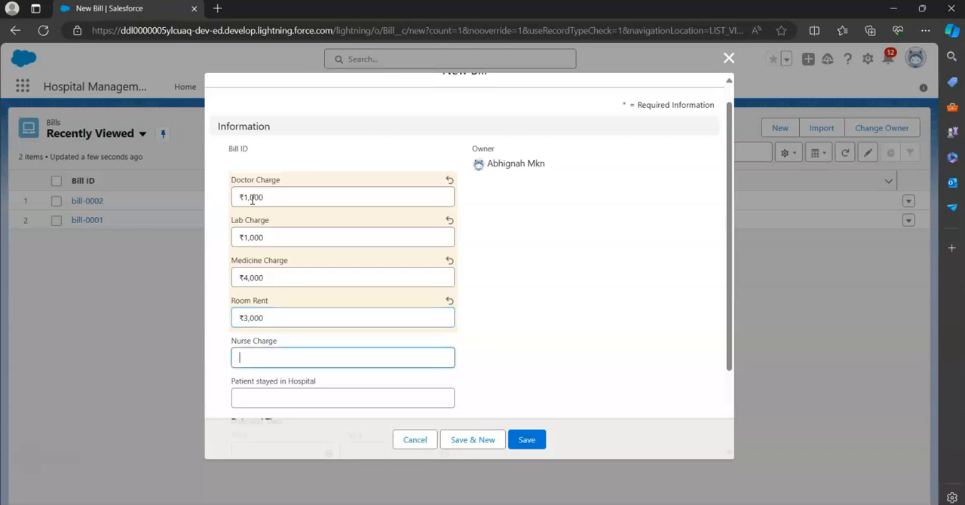
pyautogui.write('1,0')
pyautogui.write('000')
pyautogui.press('Tab')
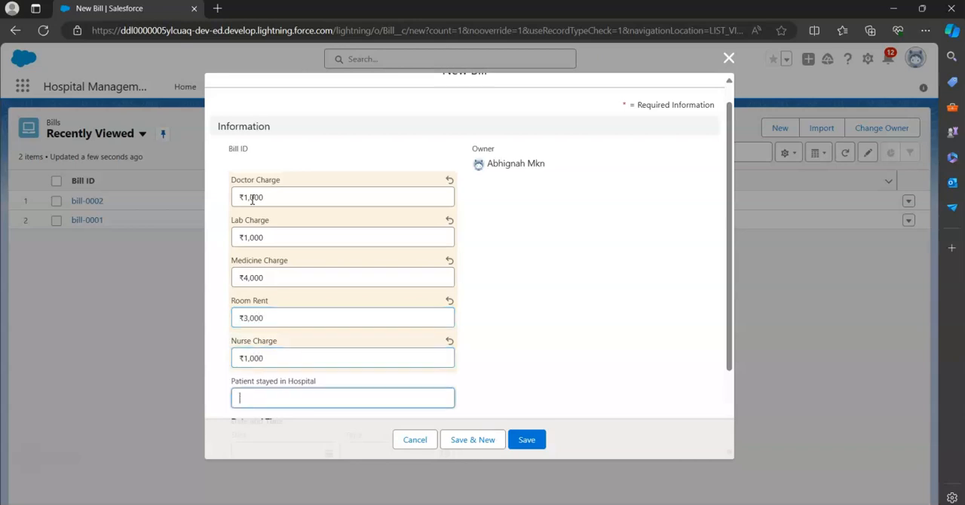
# Set Patient stayed in Hospital to 2, the date to today (03/05/2024) and Patient to Pat-0001, and save the bill
pyautogui.write('2')
pyautogui.scroll(-3, 252, 199)
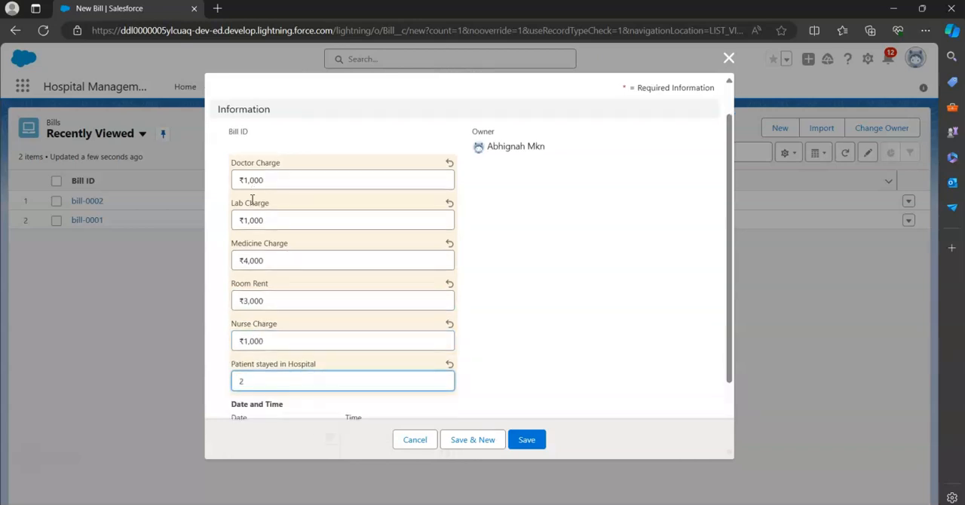
pyautogui.click(329, 347)
pyautogui.click(323, 333)
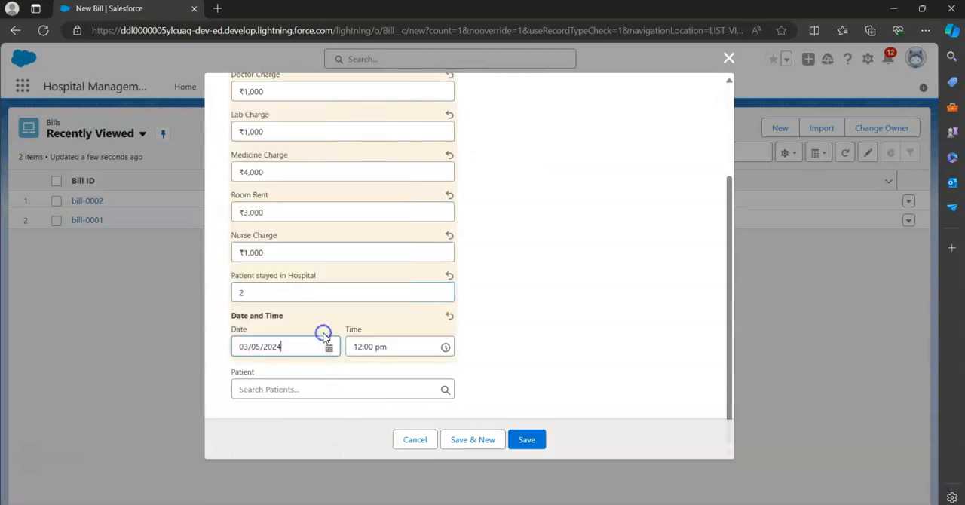
pyautogui.click(409, 391)
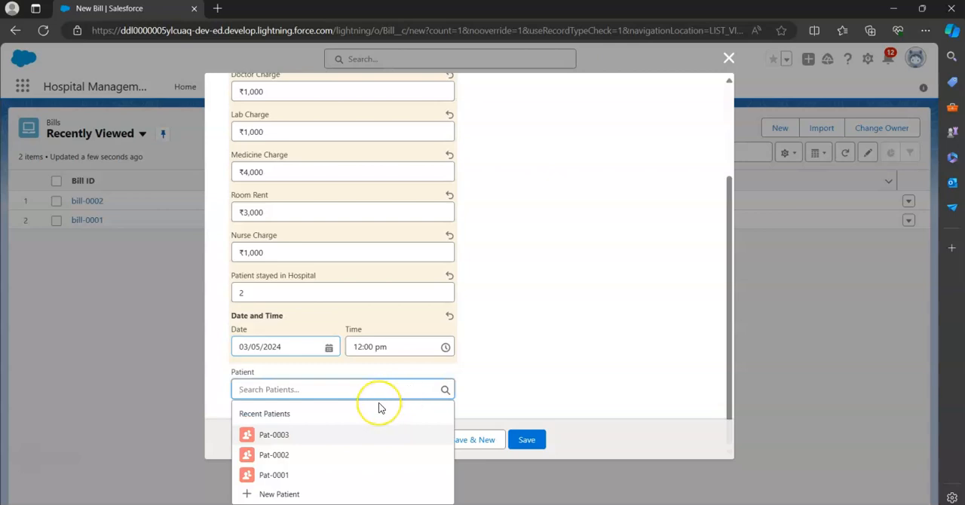
pyautogui.click(278, 476)
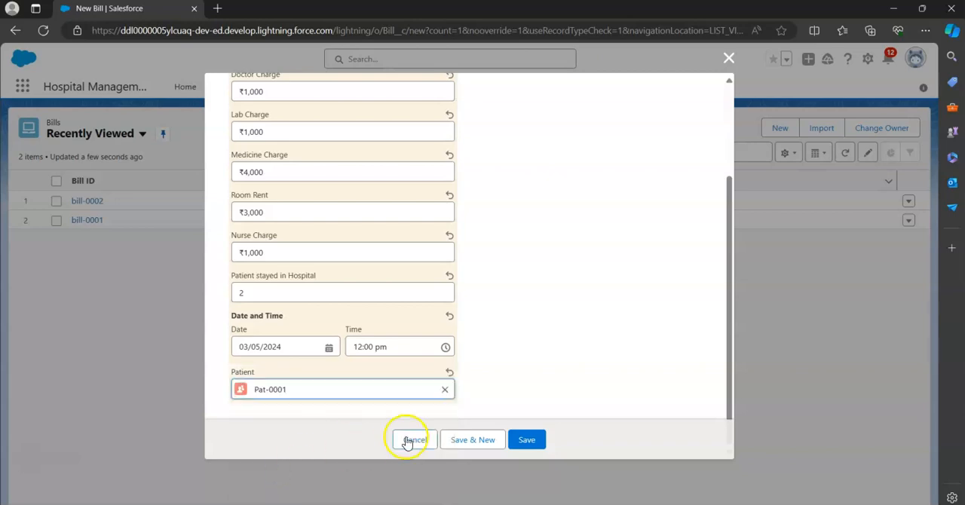
pyautogui.click(527, 445)
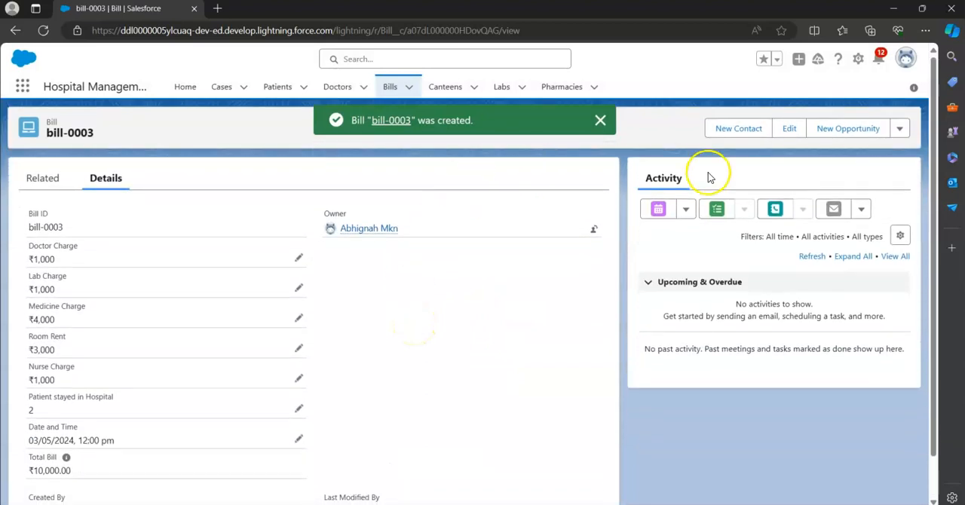
pyautogui.click(601, 122)
# Create another bill from the Bills list with Doctor Charge ₹2,000 and Lab Charge ₹10,000
pyautogui.click(393, 89)
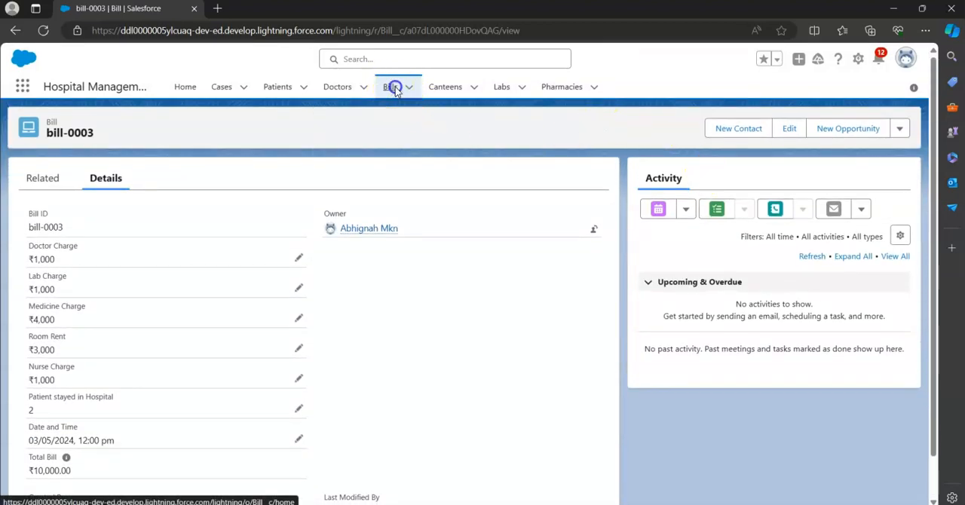
pyautogui.click(777, 129)
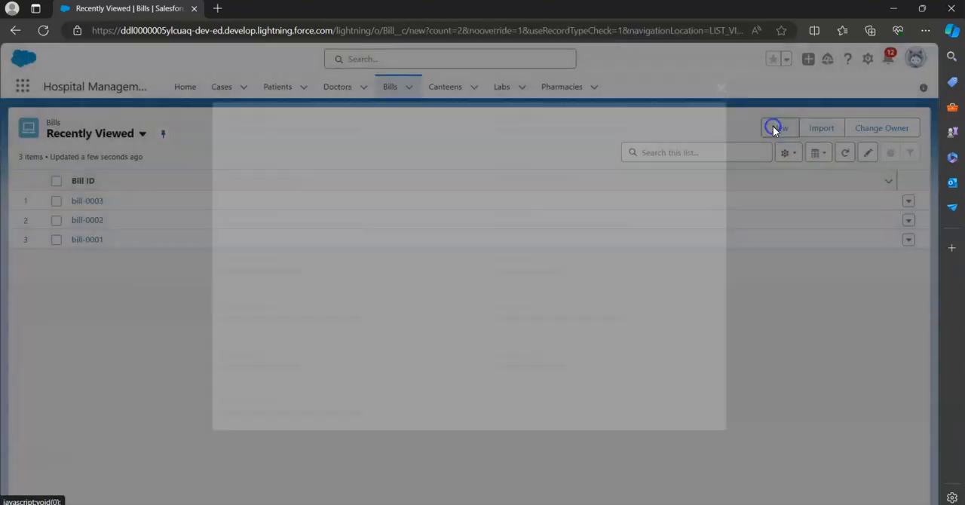
pyautogui.write('2000')
pyautogui.press('Tab')
pyautogui.write('1')
pyautogui.press('Tab')
# Enter Medicine Charge ₹5,000, Room Rent ₹8,000 and Nurse Charge ₹2,000 on the bill
pyautogui.write('5000')
pyautogui.press('Tab')
pyautogui.write('8')
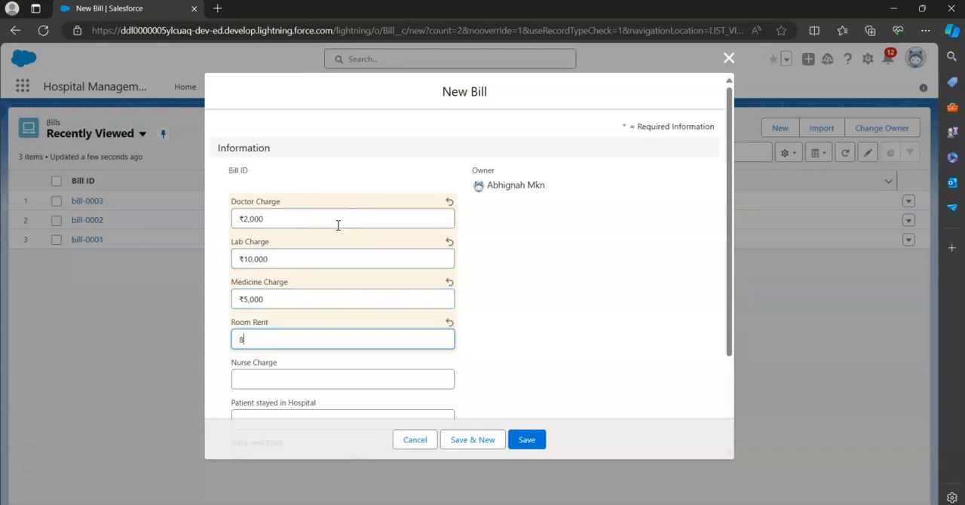
pyautogui.press('Tab')
pyautogui.write('2')
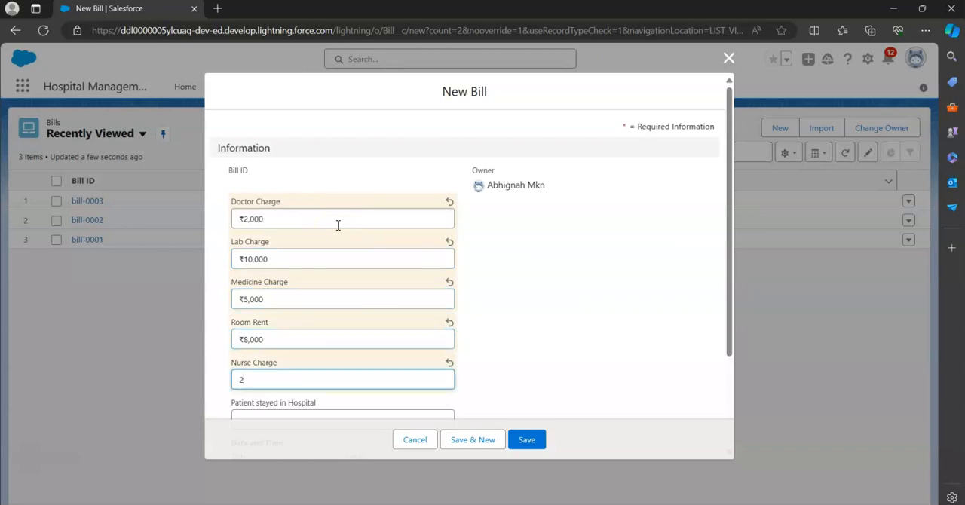
pyautogui.write(',000')
pyautogui.press('Tab')
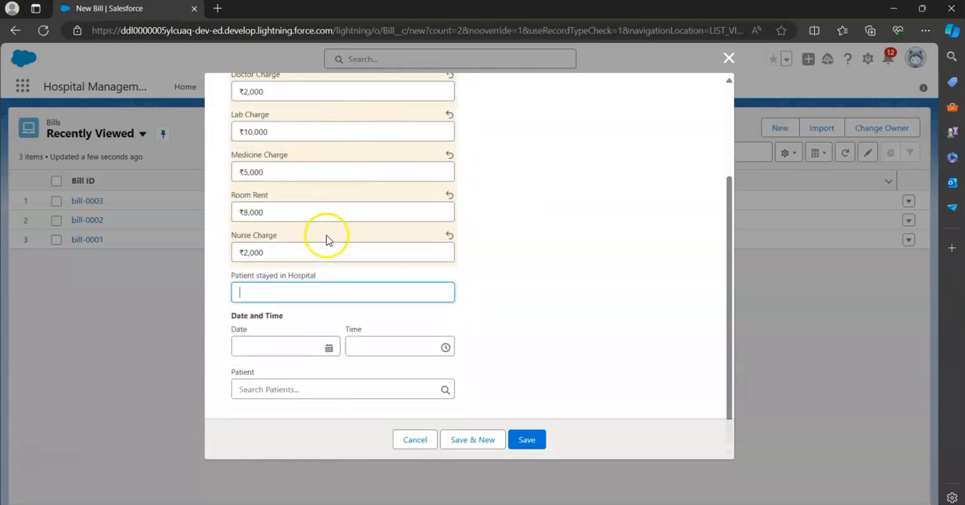
# Set Patient stayed in Hospital to 5, the date to today (03/05/2024) and Patient to Pat-0002, and save the bill
pyautogui.click(280, 292)
pyautogui.write('5')
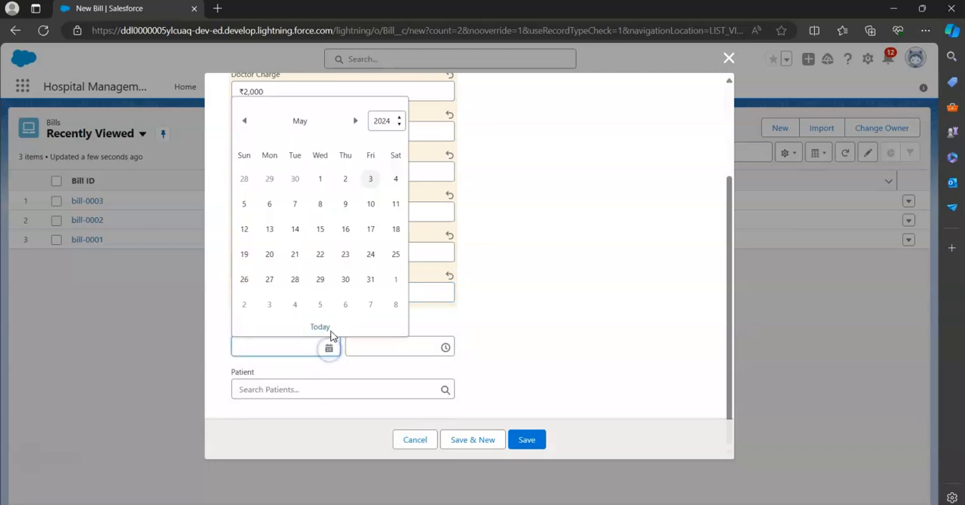
pyautogui.click(322, 329)
pyautogui.click(352, 394)
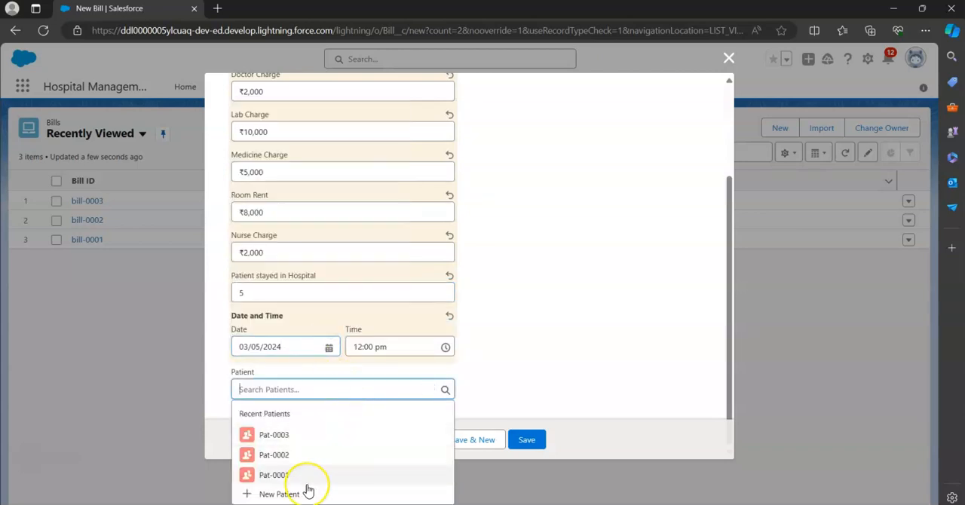
pyautogui.click(279, 455)
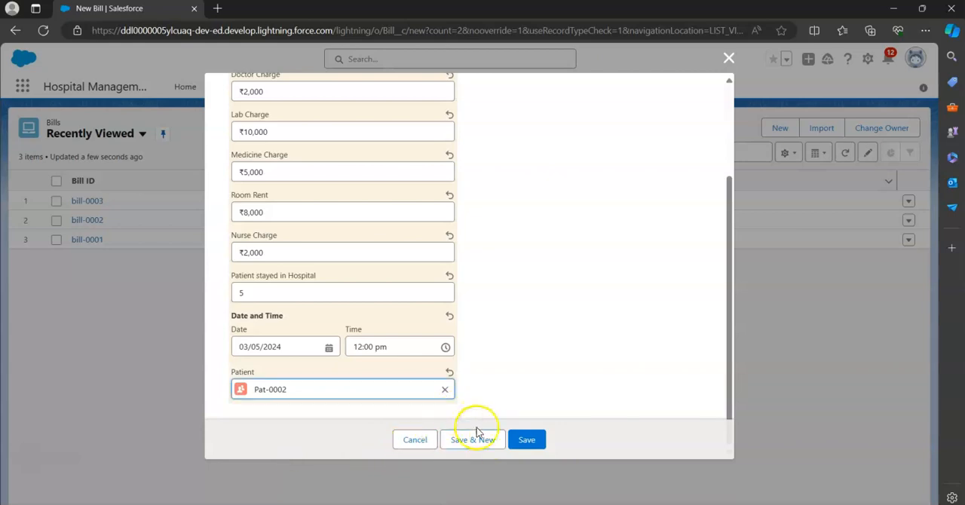
pyautogui.click(528, 442)
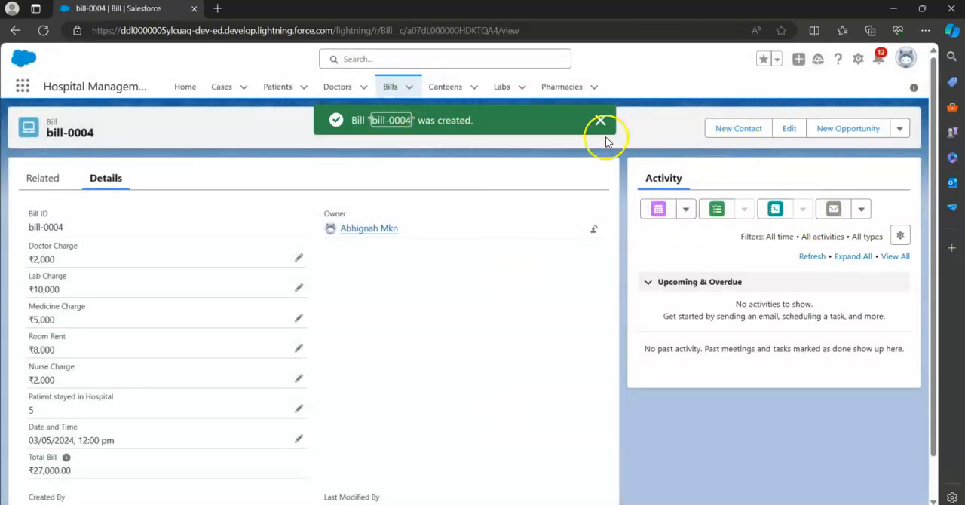
# Start a further bill from the Bills list with Doctor Charge ₹1,000 and Lab Charge ₹2,000
pyautogui.click(399, 86)
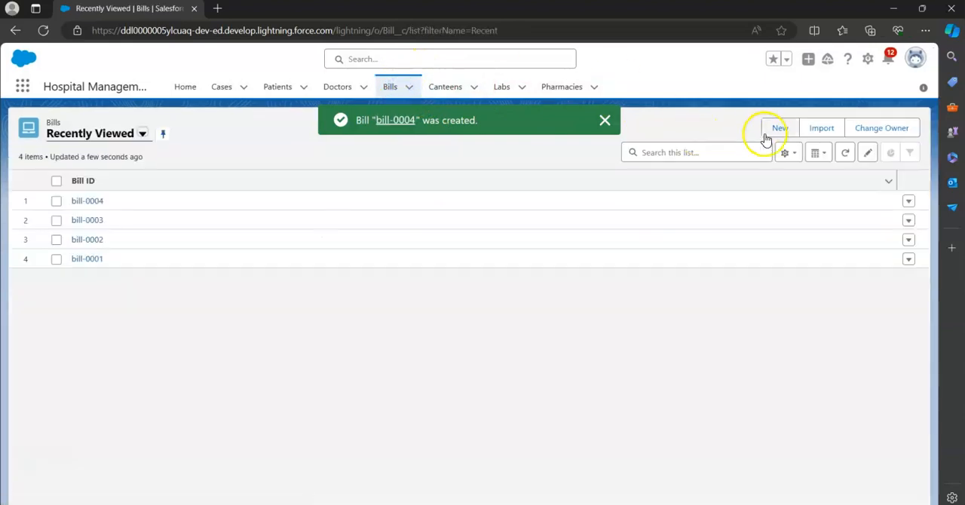
pyautogui.click(778, 132)
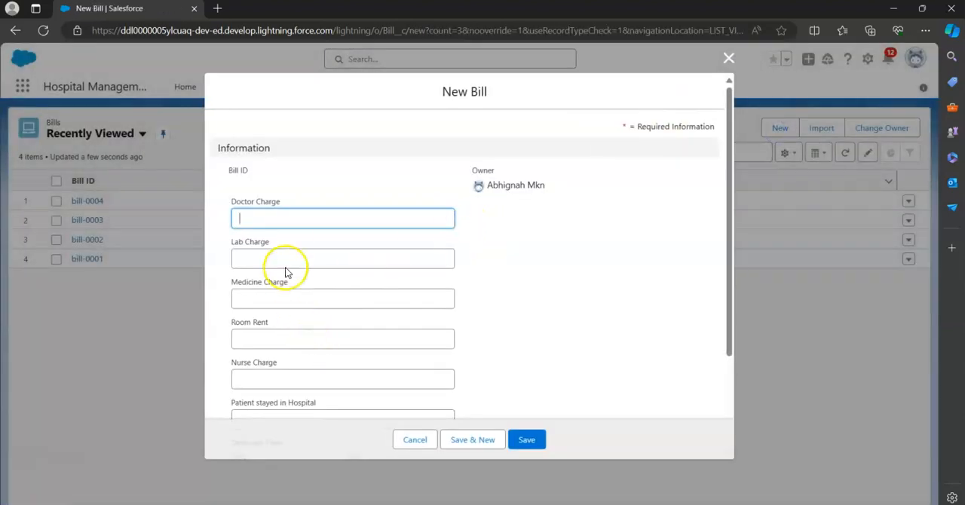
pyautogui.write('10,000')
pyautogui.click(289, 254)
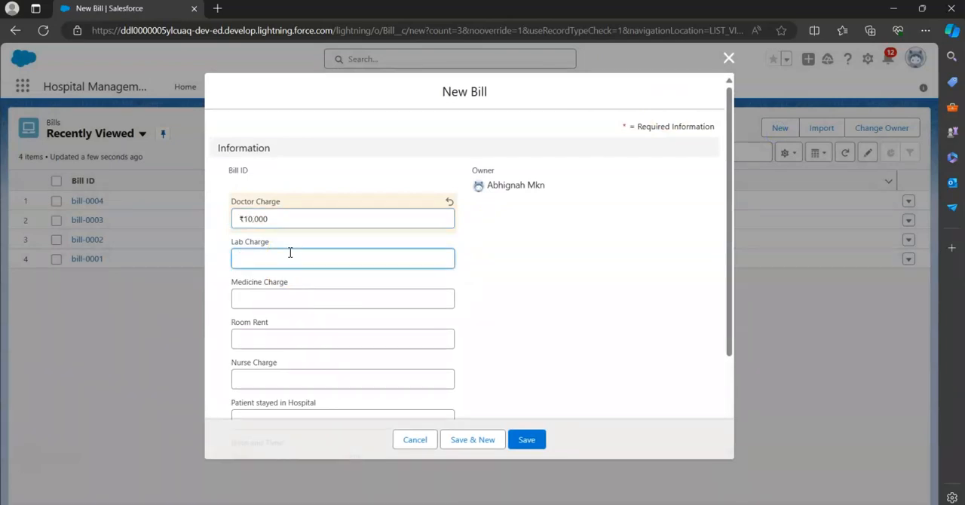
pyautogui.click(275, 217)
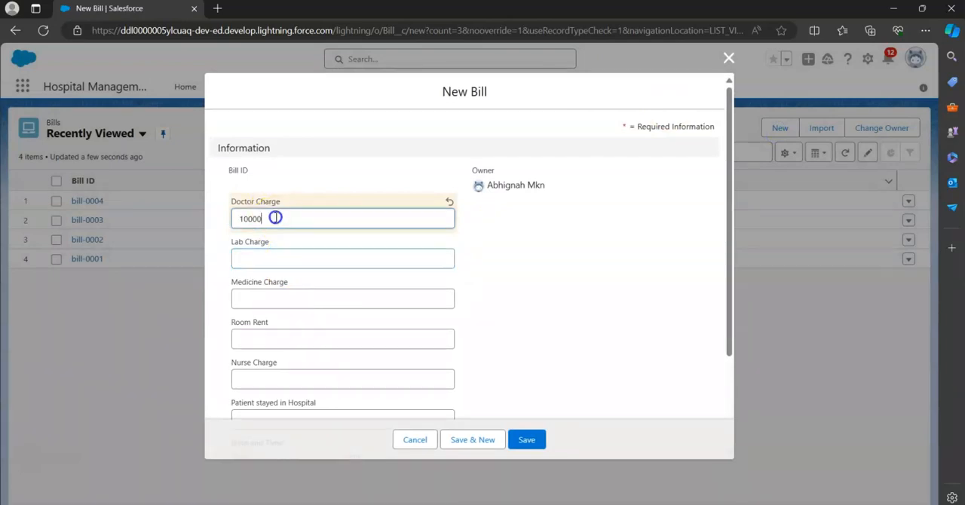
pyautogui.click(272, 259)
pyautogui.write('2000')
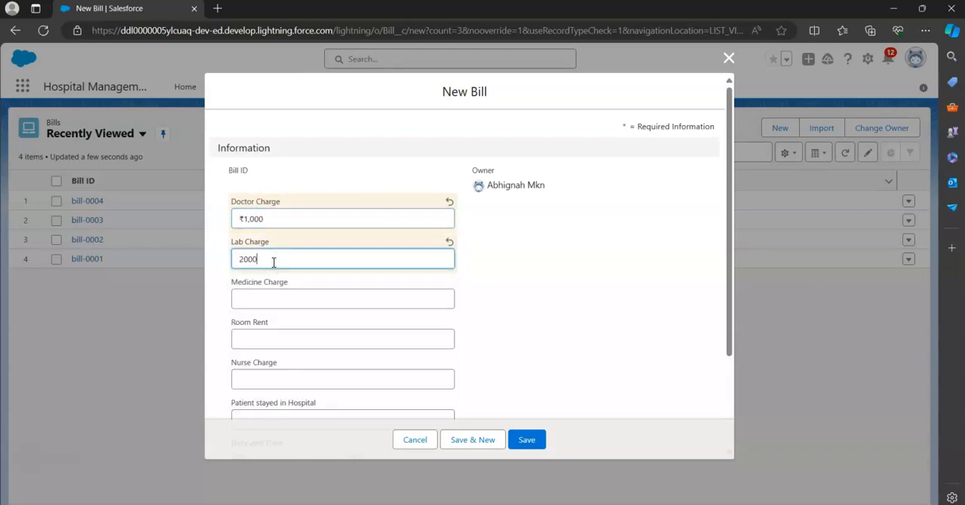
# Enter Medicine Charge ₹5,000, Room Rent ₹10,000 and Nurse Charge ₹1,000 on the bill
pyautogui.press('Tab')
pyautogui.write('5,0')
pyautogui.write('000')
pyautogui.press('Tab')
pyautogui.write('10,000')
pyautogui.press('Tab')
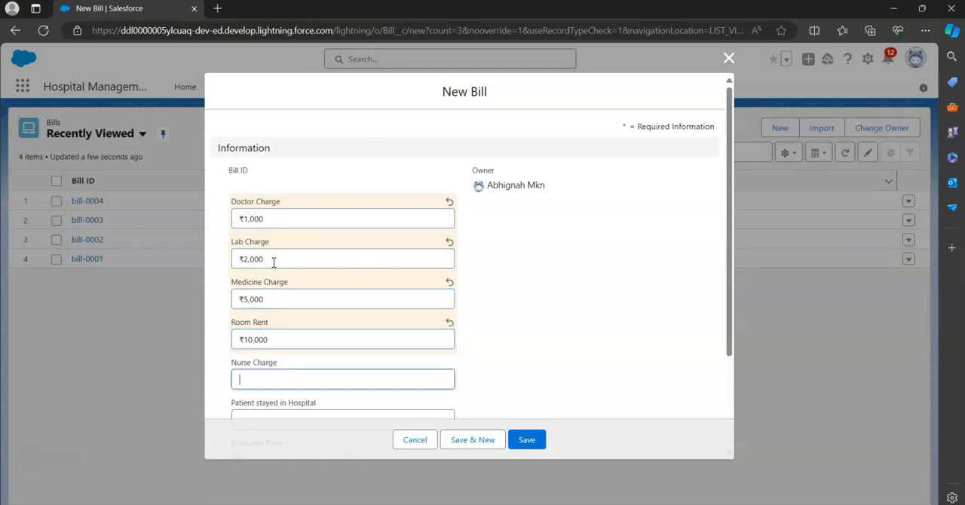
pyautogui.write('1000')
pyautogui.press('Tab')
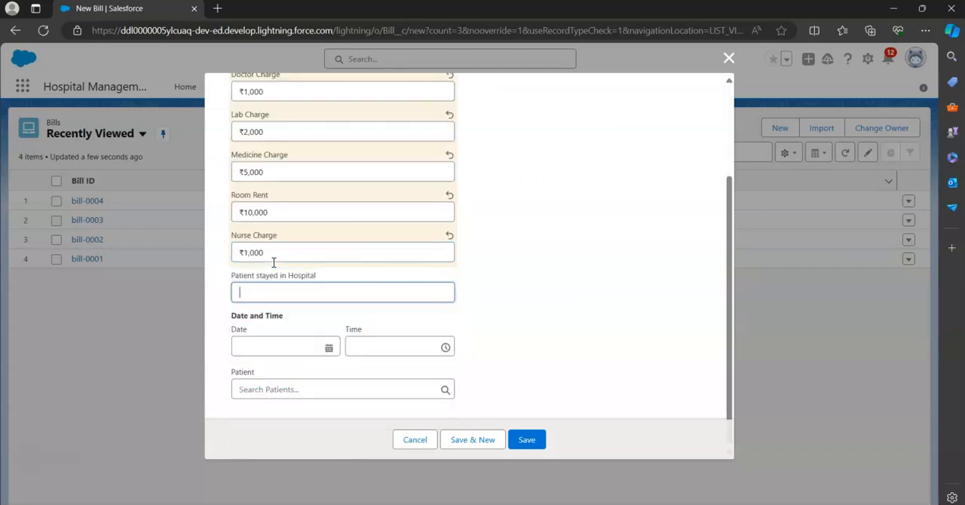
# Set Patient stayed in Hospital to 4, the date to today (03/05/2024) and Patient to Pat-0001, and save the bill
pyautogui.write('4')
pyautogui.press('Tab')
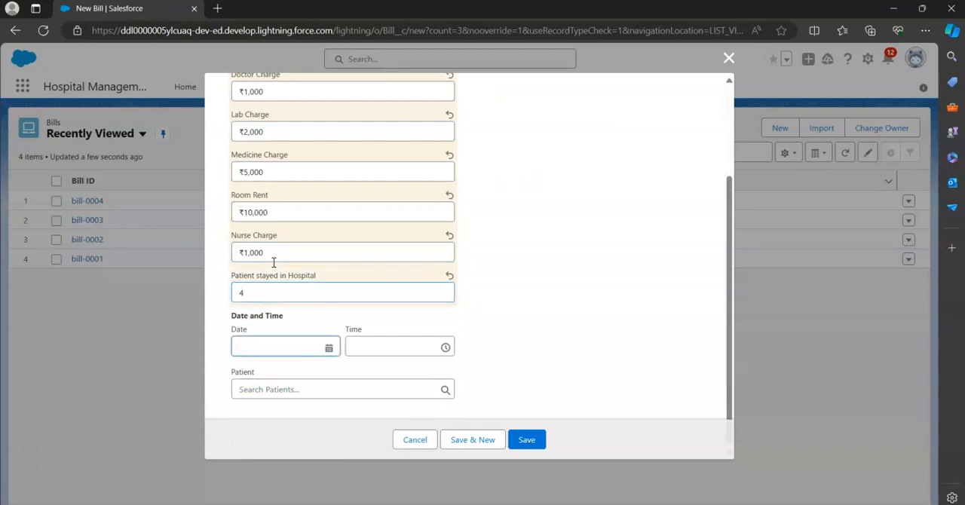
pyautogui.click(328, 349)
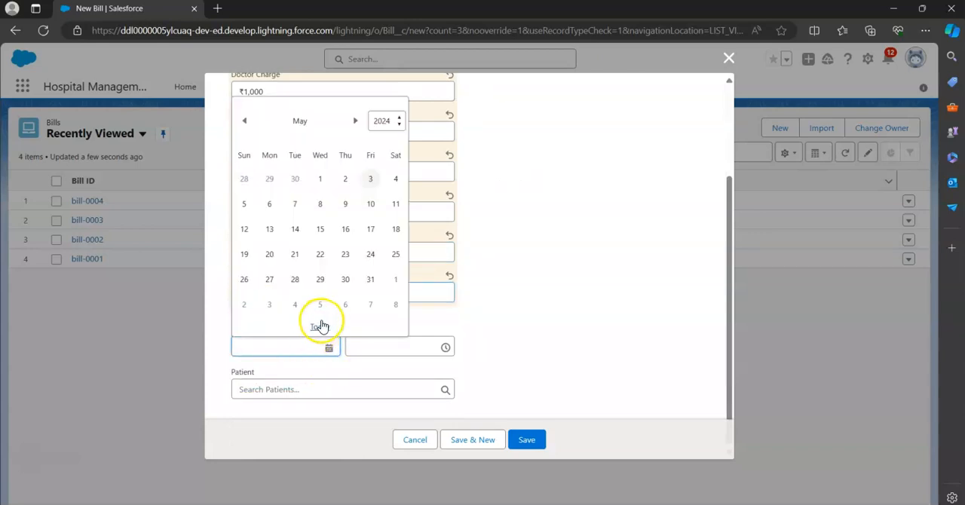
pyautogui.click(319, 327)
pyautogui.click(382, 397)
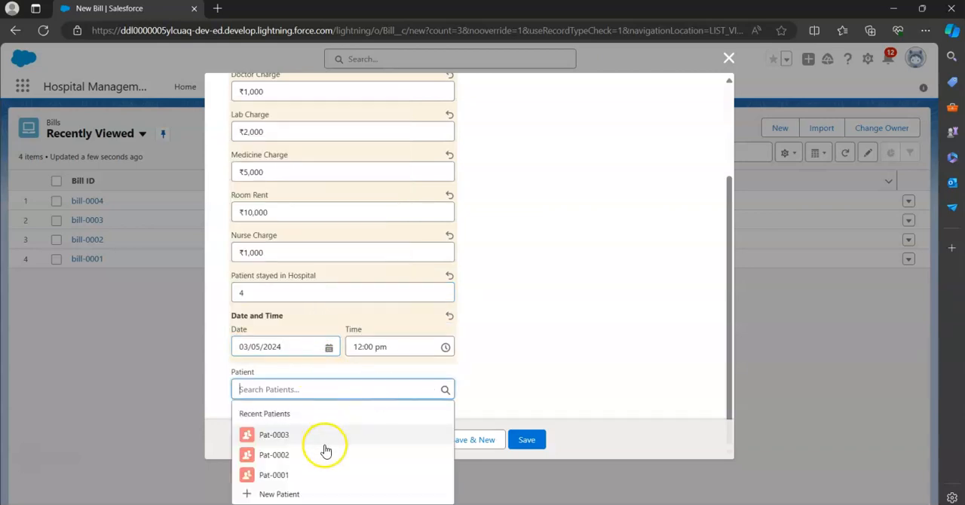
pyautogui.click(294, 475)
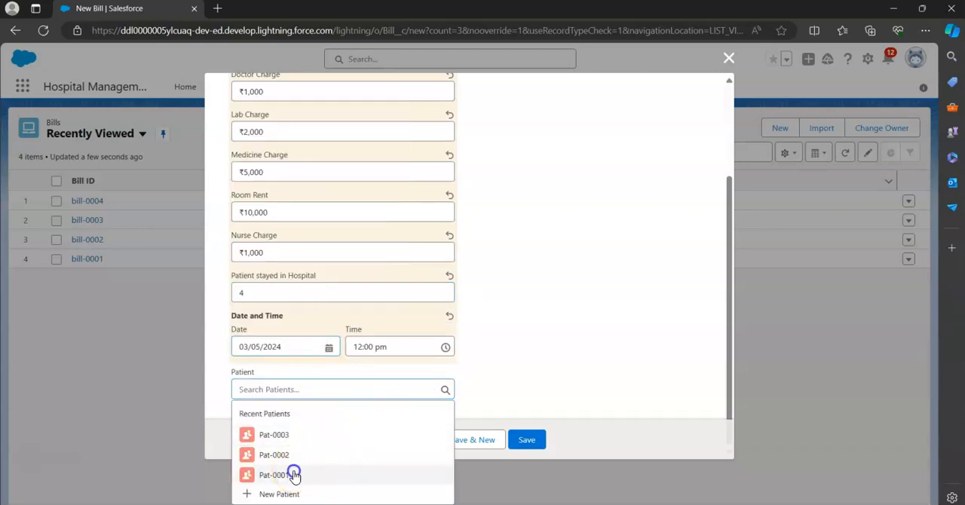
pyautogui.click(532, 443)
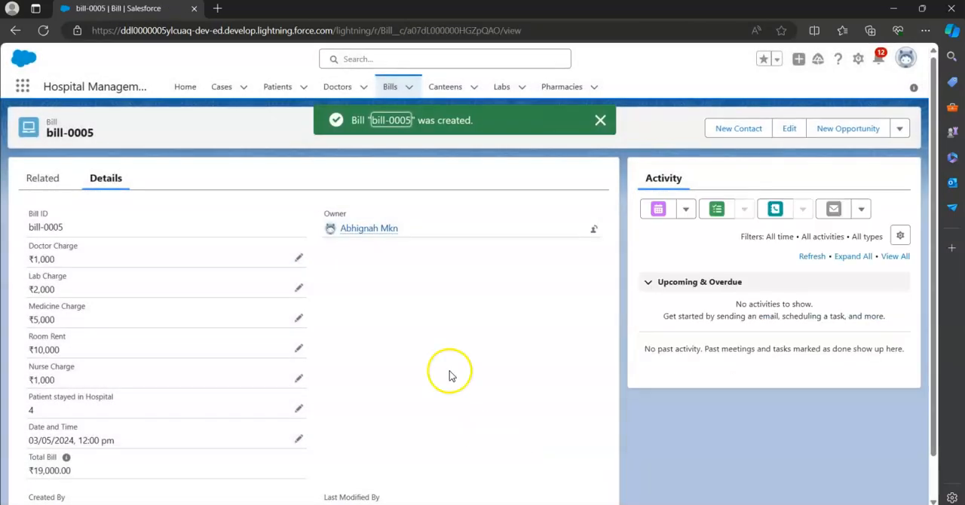
pyautogui.click(609, 123)
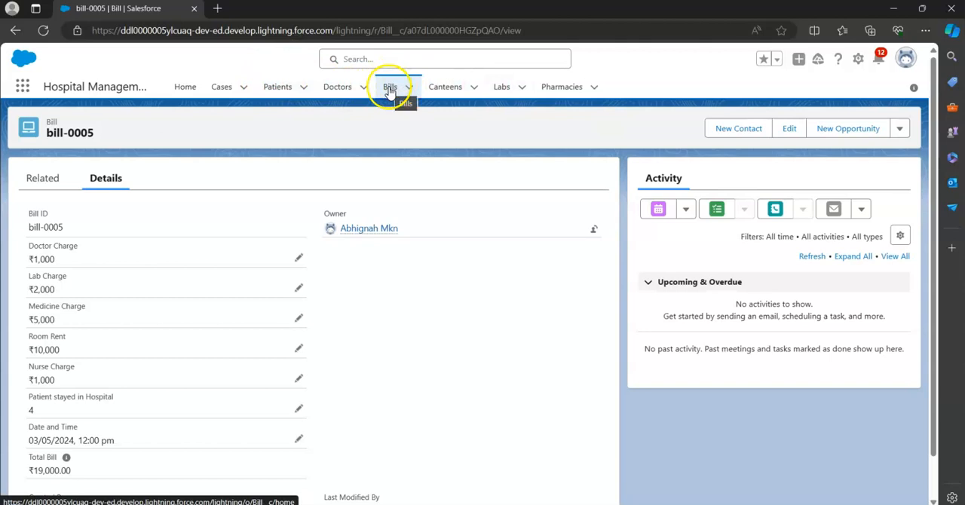
# Open patient Pat-0001, reload the record and check the bills listed among its related records
pyautogui.click(289, 88)
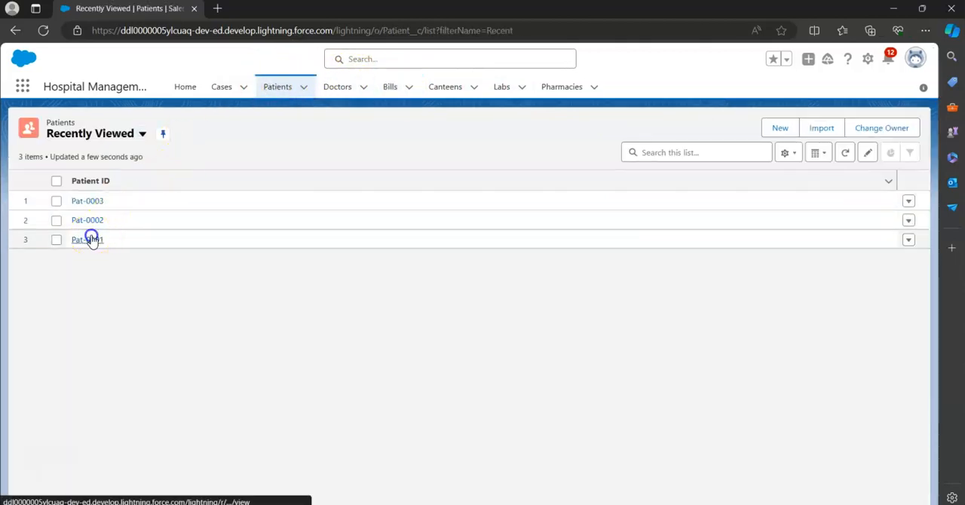
pyautogui.click(89, 239)
pyautogui.scroll(-1, 160, 329)
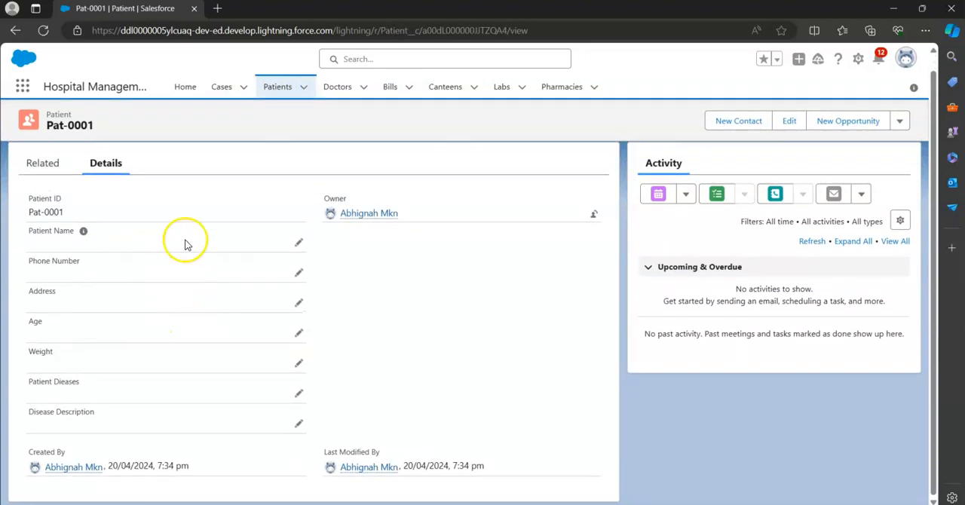
pyautogui.click(44, 29)
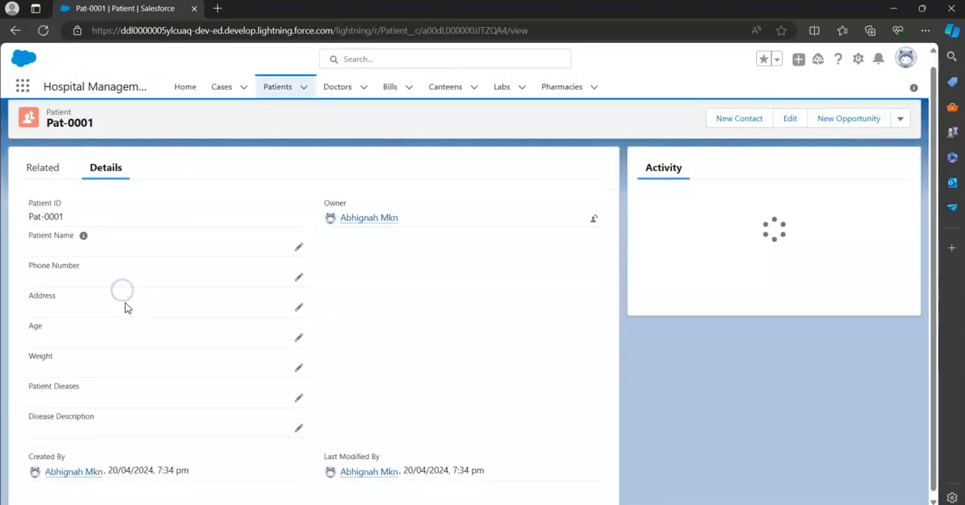
pyautogui.click(59, 163)
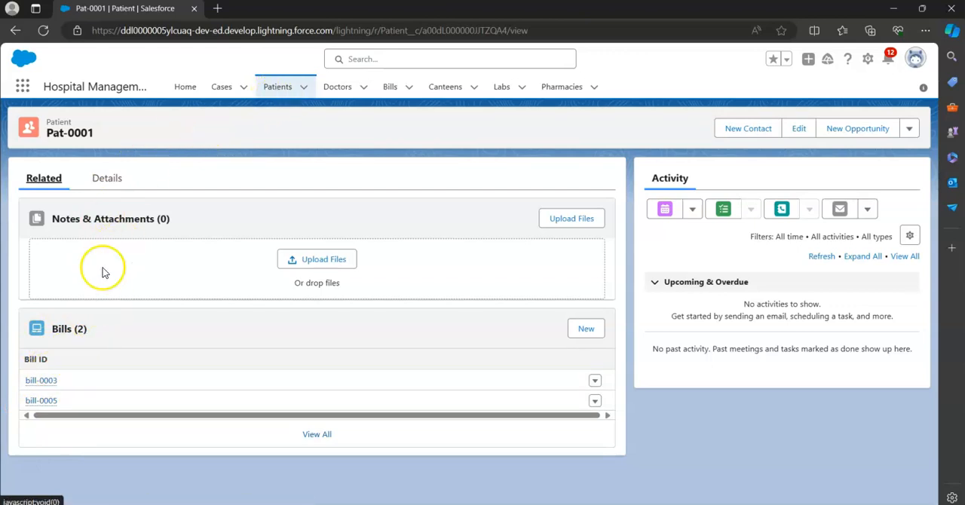
# Open patient Pat-0002 from the Patients list and check the bills among its related records
pyautogui.click(279, 87)
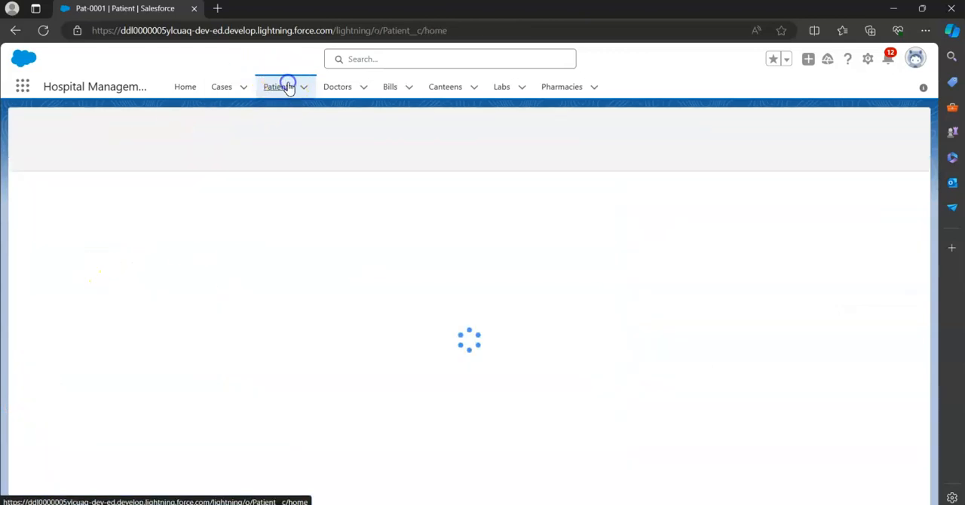
pyautogui.click(100, 242)
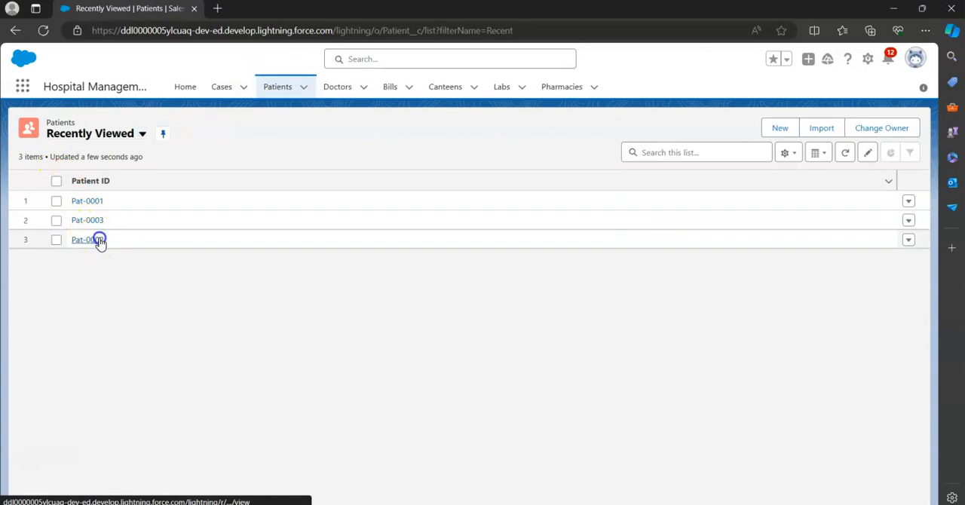
pyautogui.click(89, 249)
pyautogui.click(42, 162)
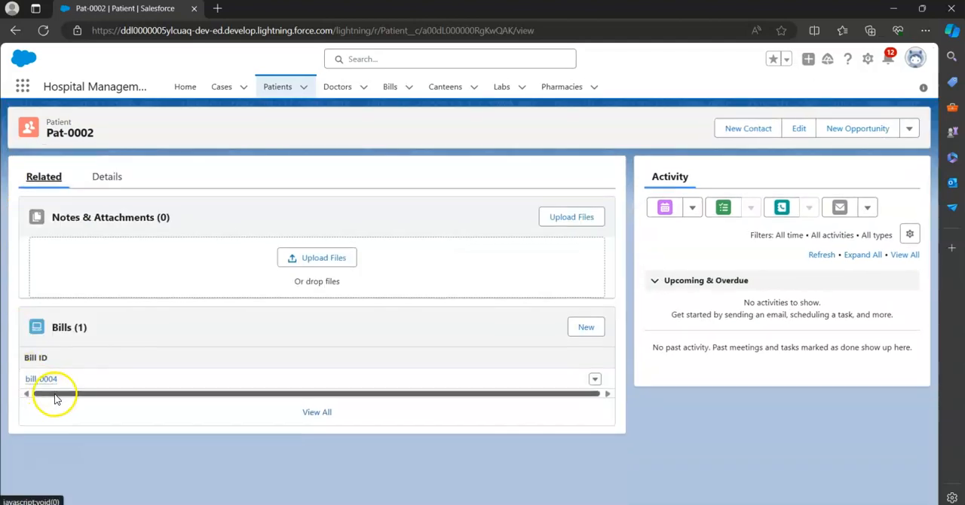